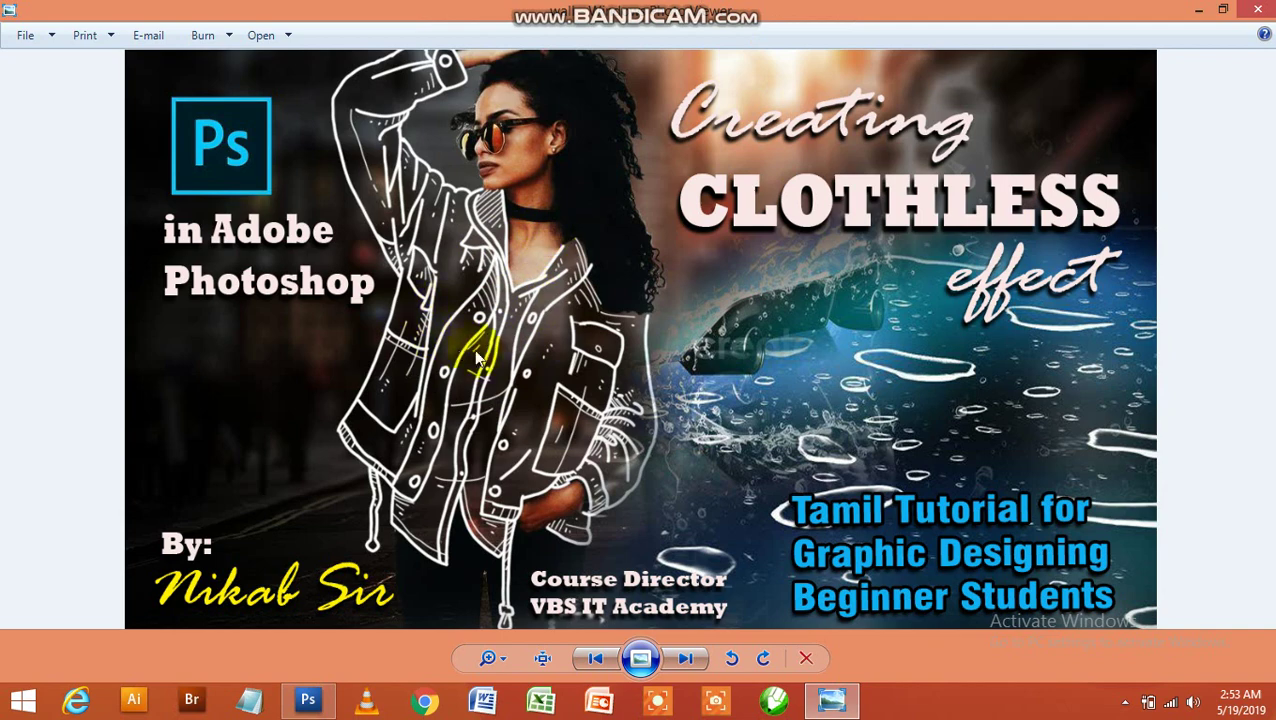
Step: Switch from the finished clothless preview in Photo Viewer to Photoshop
{"action": "left_click", "coordinate": [308, 700]}
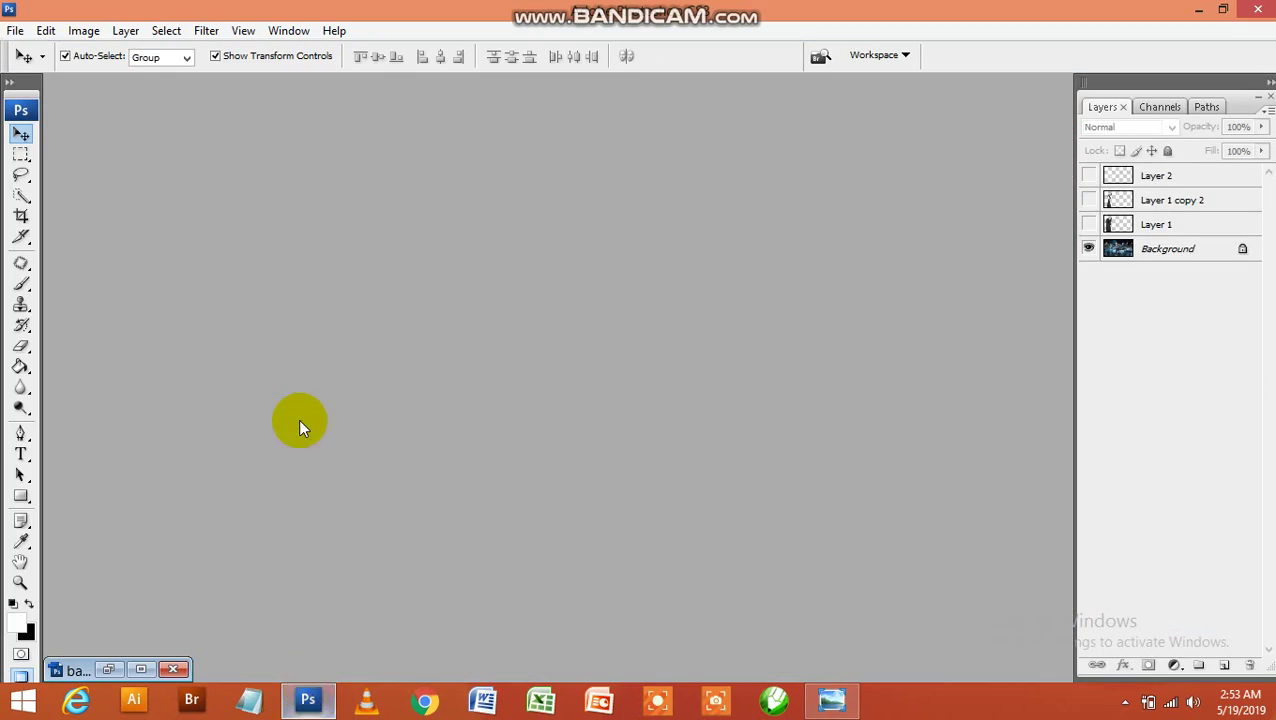
Step: Open bak.jpg, the car background, in a floating window moved up and left
{"action": "left_click", "coordinate": [15, 30]}
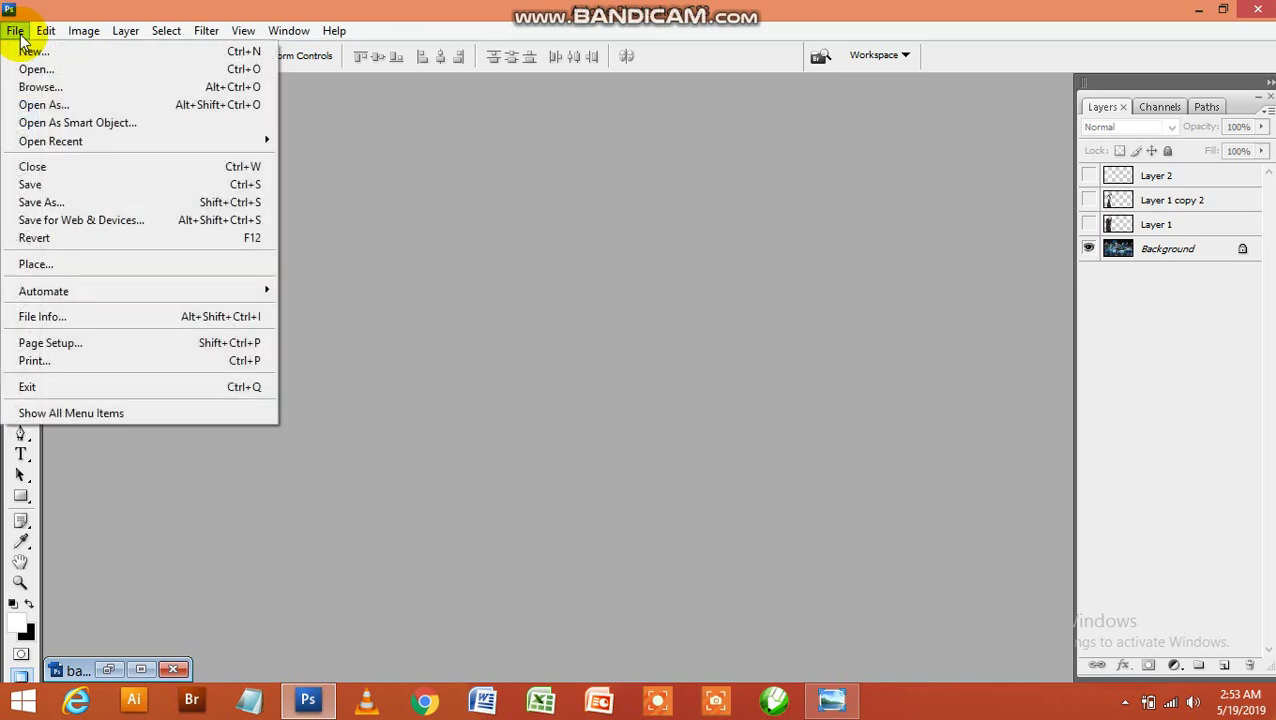
{"action": "left_click", "coordinate": [29, 70]}
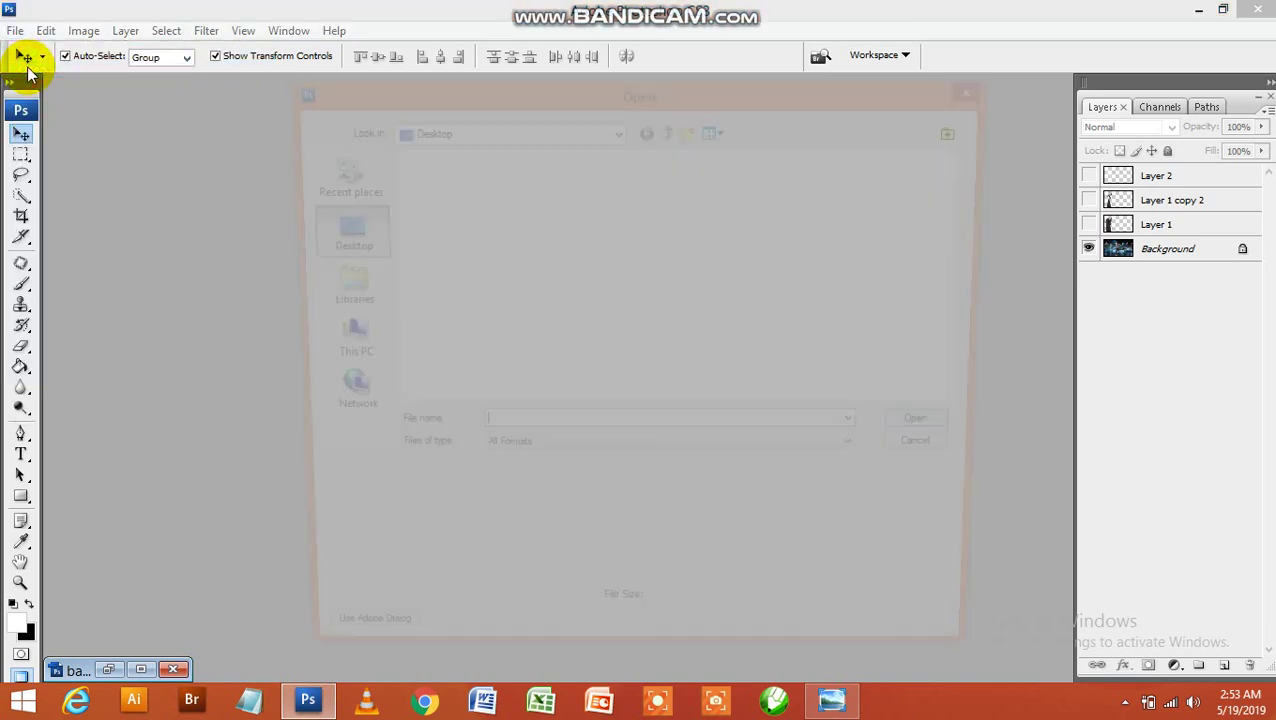
{"action": "double_click", "coordinate": [686, 383]}
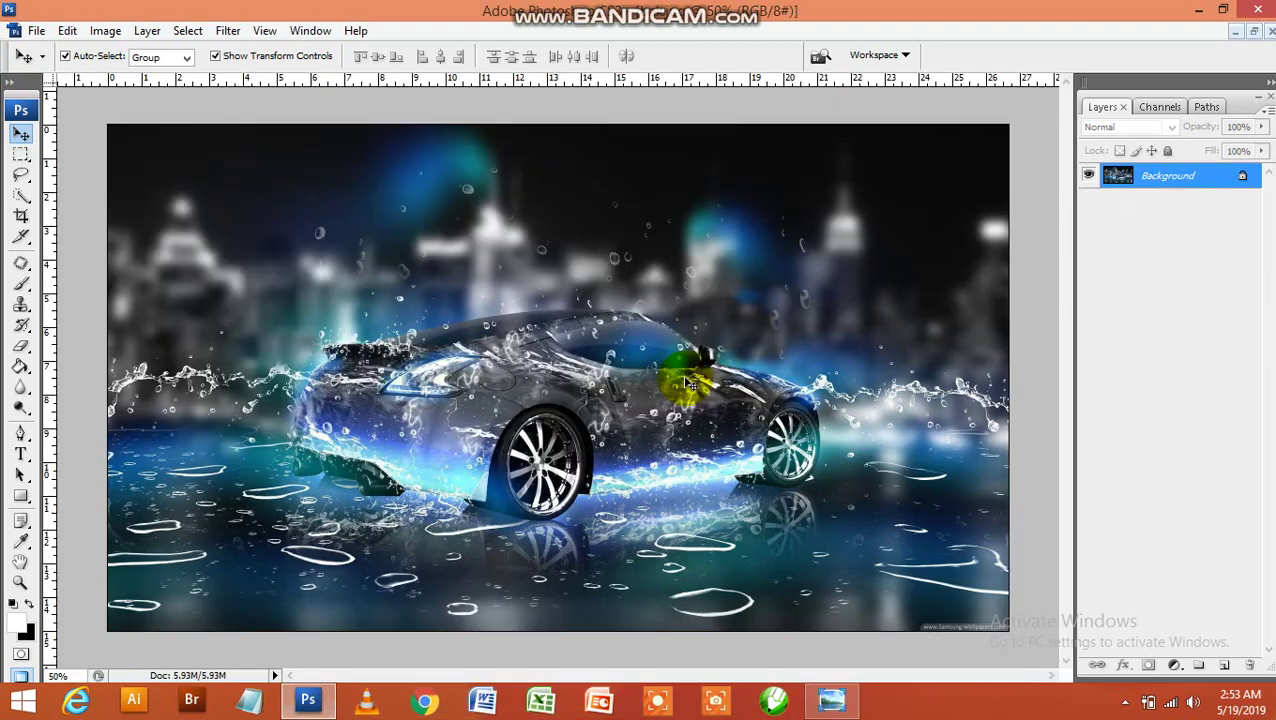
{"action": "left_click", "coordinate": [1253, 31]}
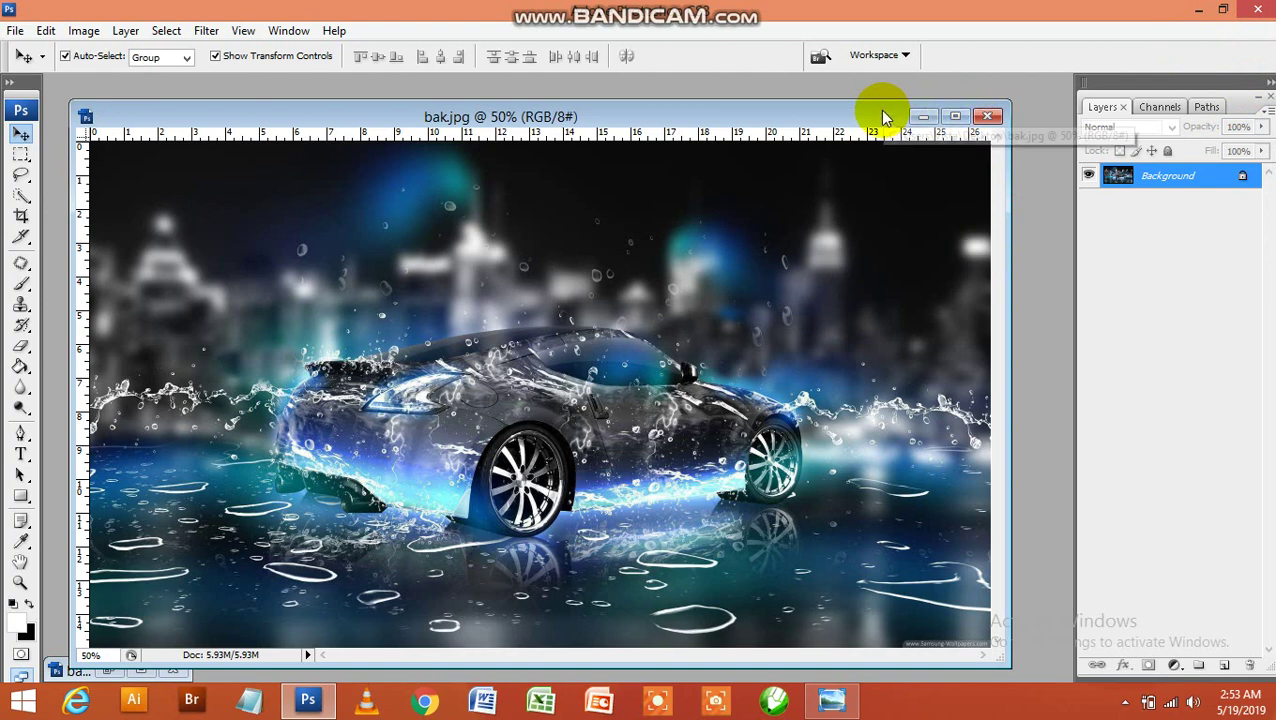
{"action": "mouse_move", "coordinate": [886, 115]}
{"action": "left_mouse_down"}
{"action": "mouse_move", "coordinate": [830, 84]}
{"action": "mouse_move", "coordinate": [840, 92]}
{"action": "left_mouse_up"}
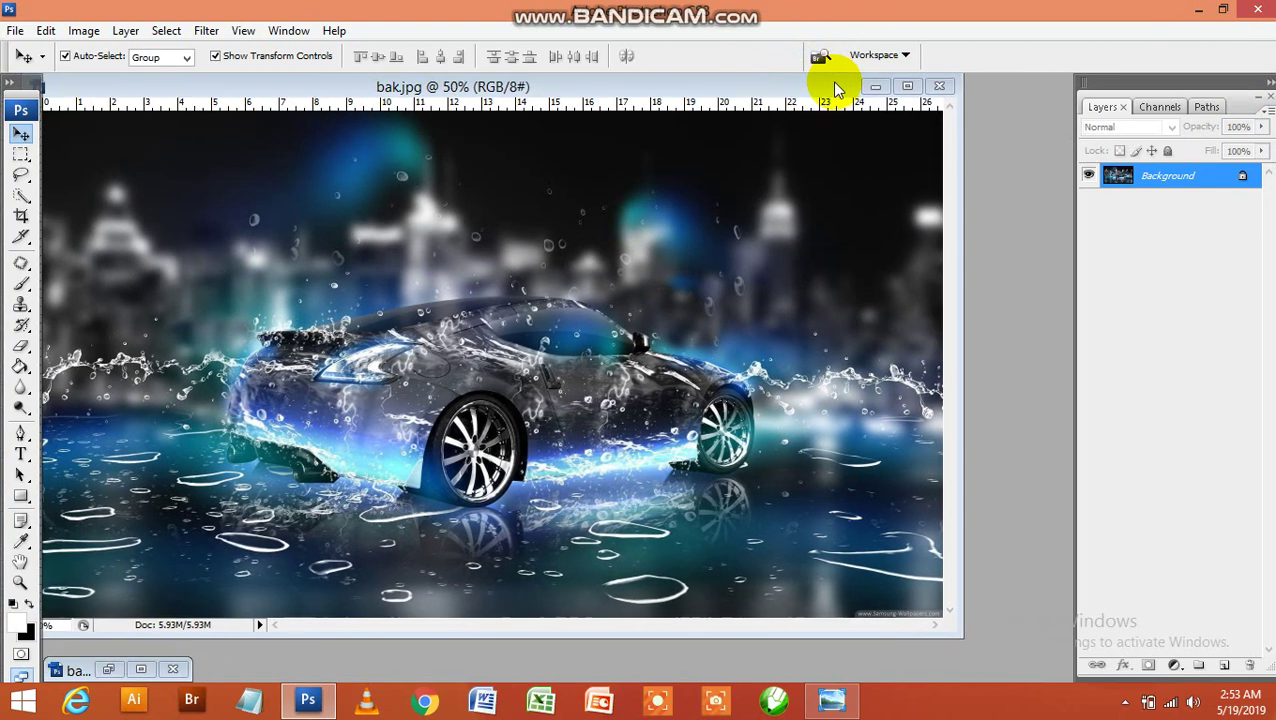
Step: Open the dark-knight Joker photo in a second document window
{"action": "double_click", "coordinate": [1000, 263]}
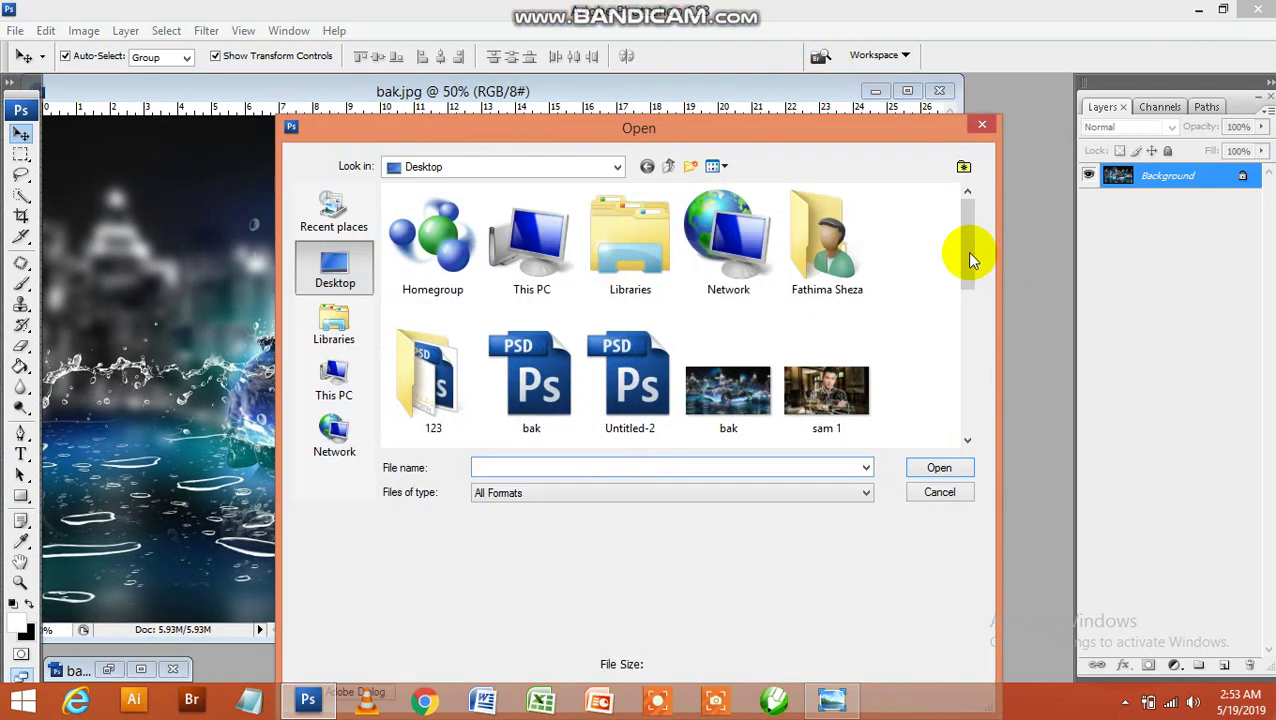
{"action": "left_click_drag", "start_coordinate": [966, 251], "coordinate": [964, 322]}
{"action": "double_click", "coordinate": [648, 318]}
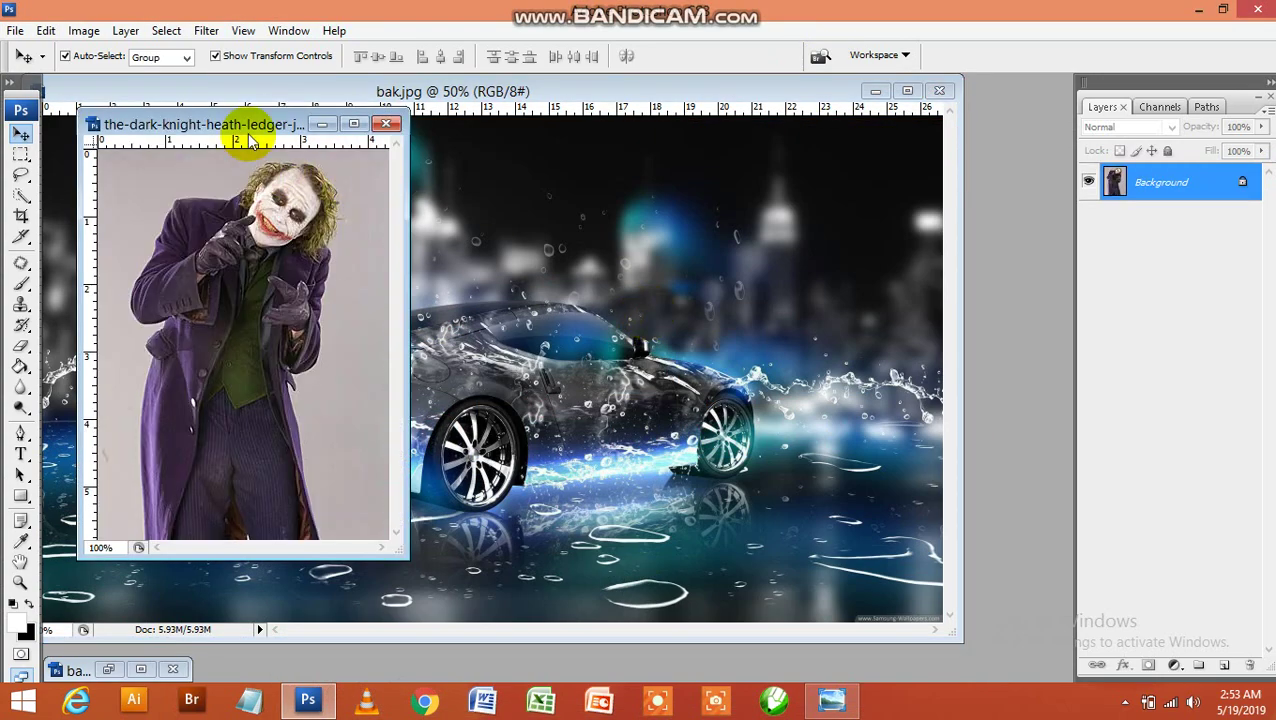
Step: Select the Joker's coat and face with the Quick Selection tool
{"action": "left_click_drag", "start_coordinate": [267, 127], "coordinate": [516, 186]}
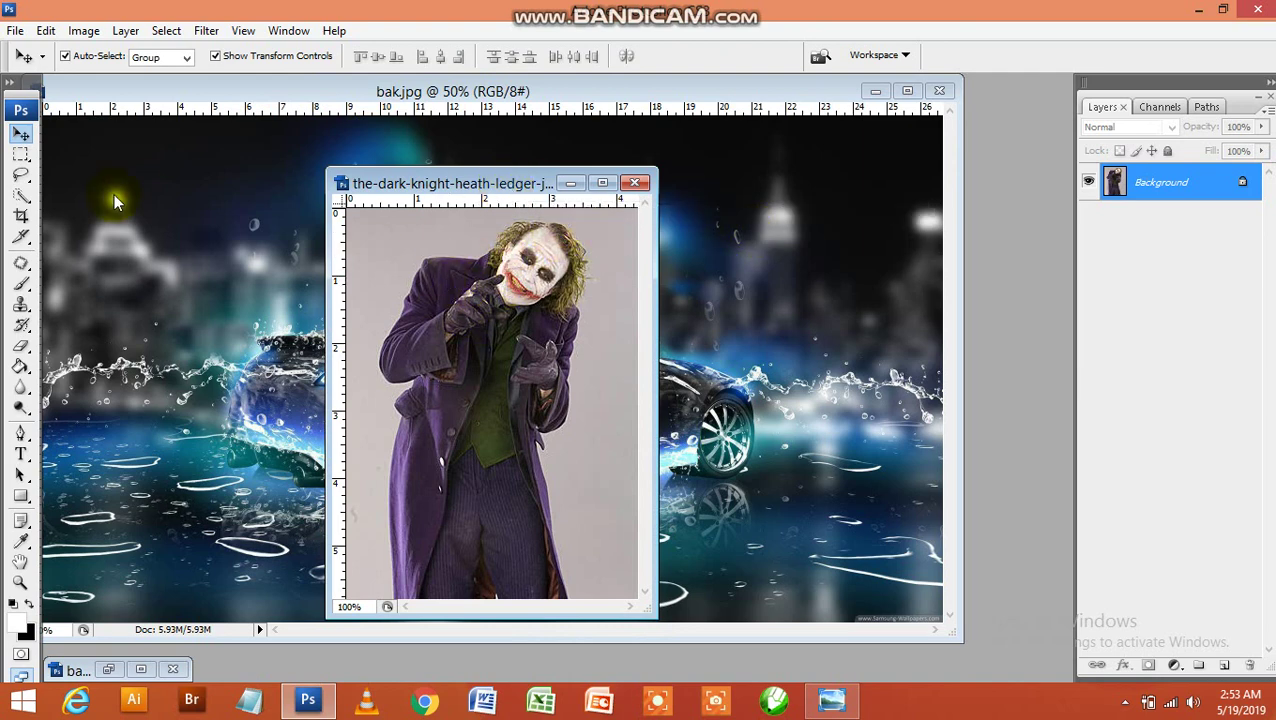
{"action": "left_click", "coordinate": [24, 196]}
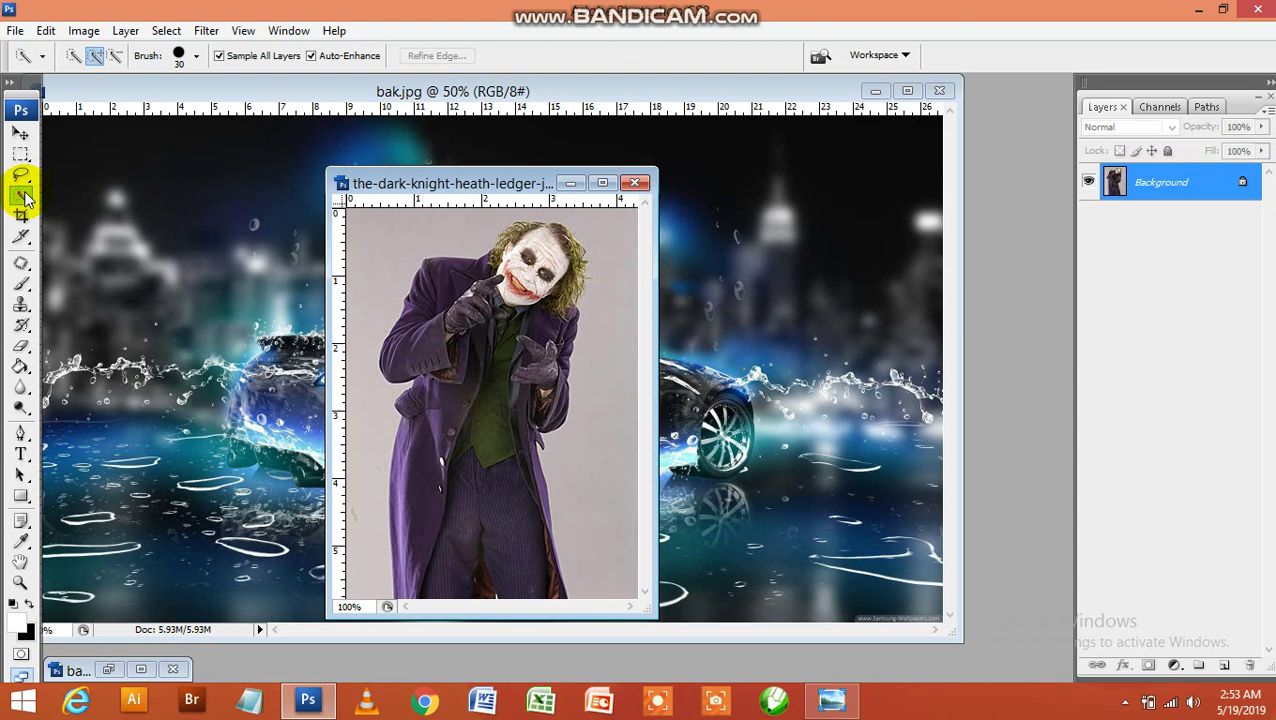
{"action": "mouse_move", "coordinate": [398, 258]}
{"action": "left_mouse_down"}
{"action": "mouse_move", "coordinate": [437, 472]}
{"action": "mouse_move", "coordinate": [478, 584]}
{"action": "mouse_move", "coordinate": [515, 592]}
{"action": "mouse_move", "coordinate": [502, 458]}
{"action": "left_mouse_up"}
{"action": "left_click_drag", "start_coordinate": [522, 343], "coordinate": [520, 258]}
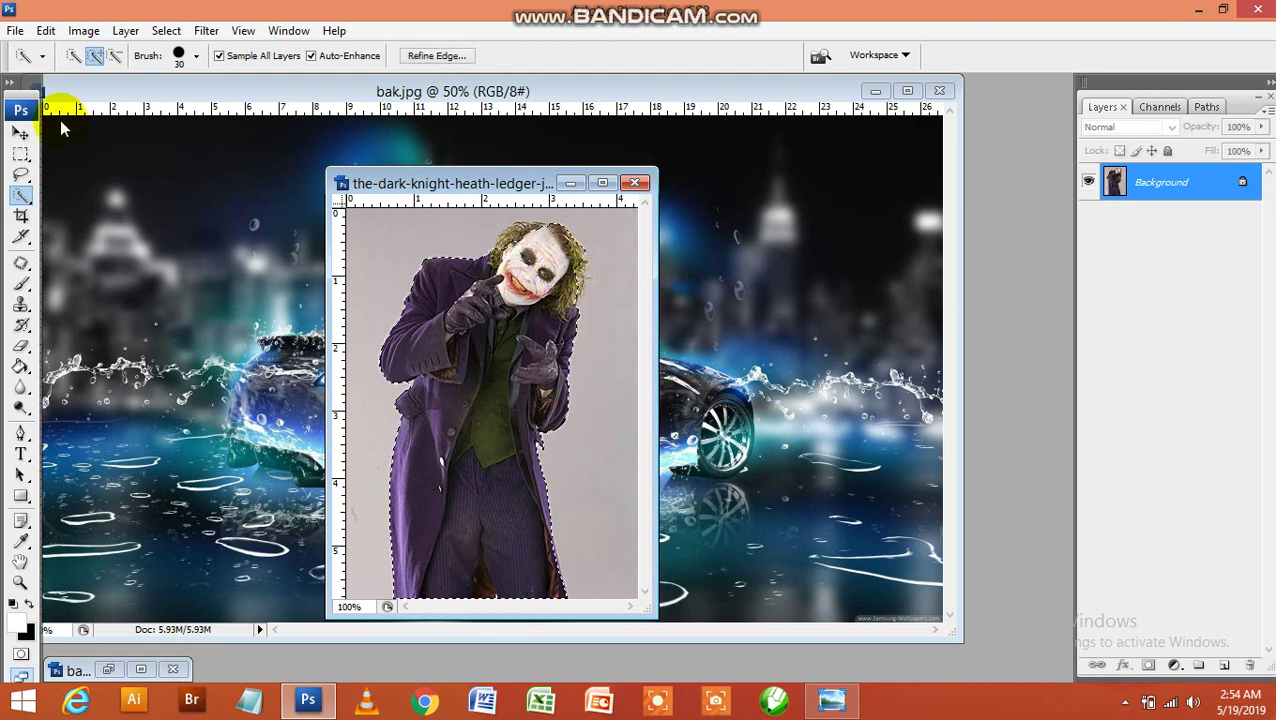
Step: Drag the Joker cutout left of the car, then close bak.jpg without saving
{"action": "left_click", "coordinate": [21, 133]}
{"action": "left_click_drag", "start_coordinate": [427, 330], "coordinate": [223, 268]}
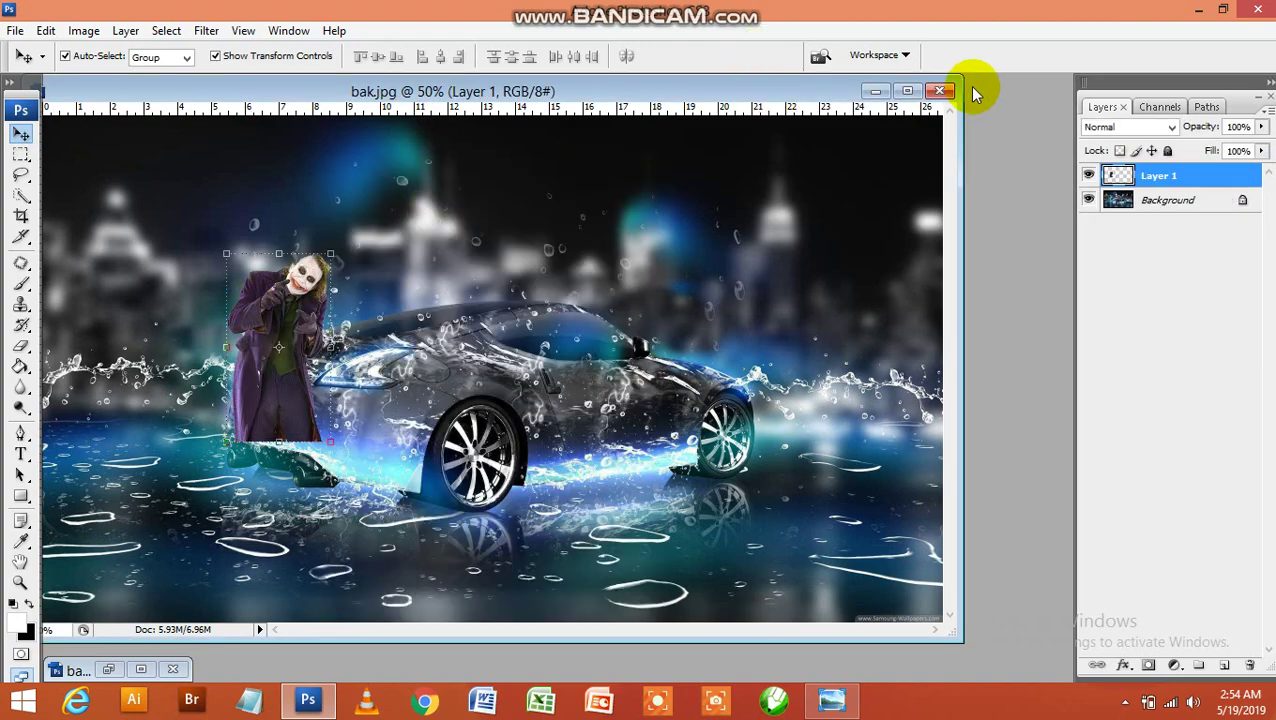
{"action": "left_click", "coordinate": [939, 91]}
{"action": "left_click", "coordinate": [645, 284]}
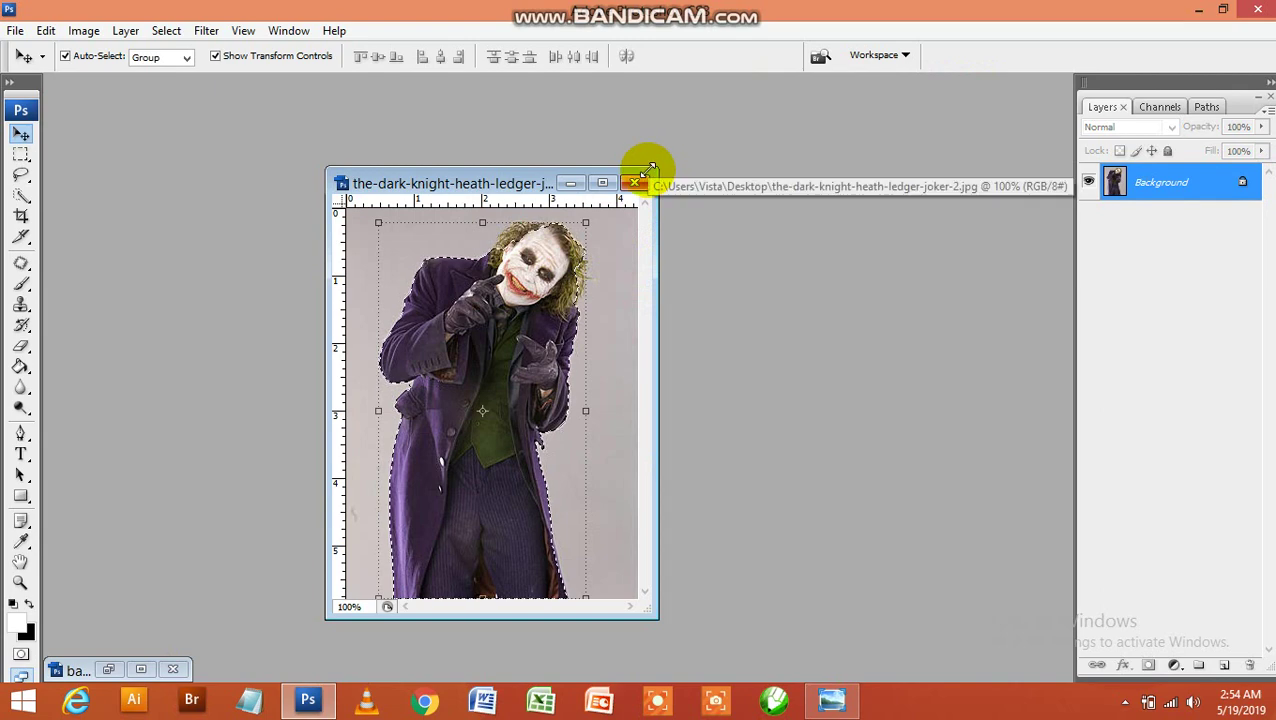
Step: Close the Joker photo and show Layer 1's Joker over the restored car composite
{"action": "left_click", "coordinate": [634, 182]}
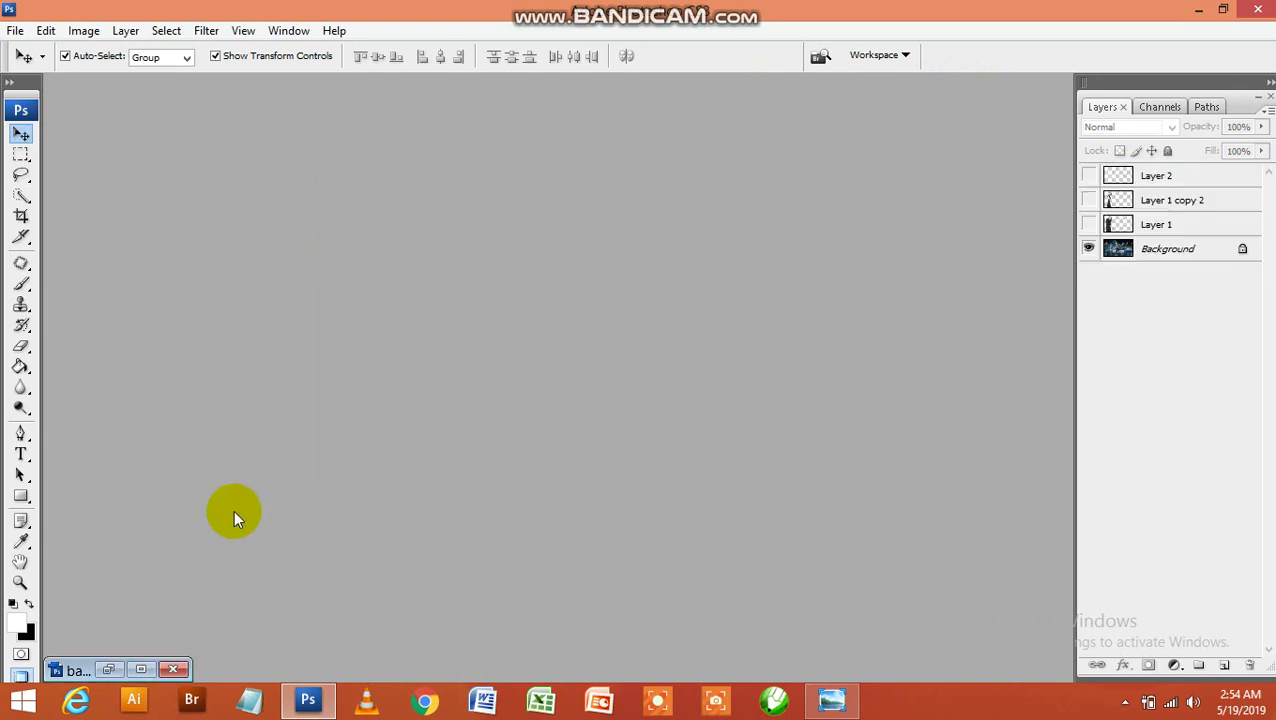
{"action": "left_click", "coordinate": [140, 670]}
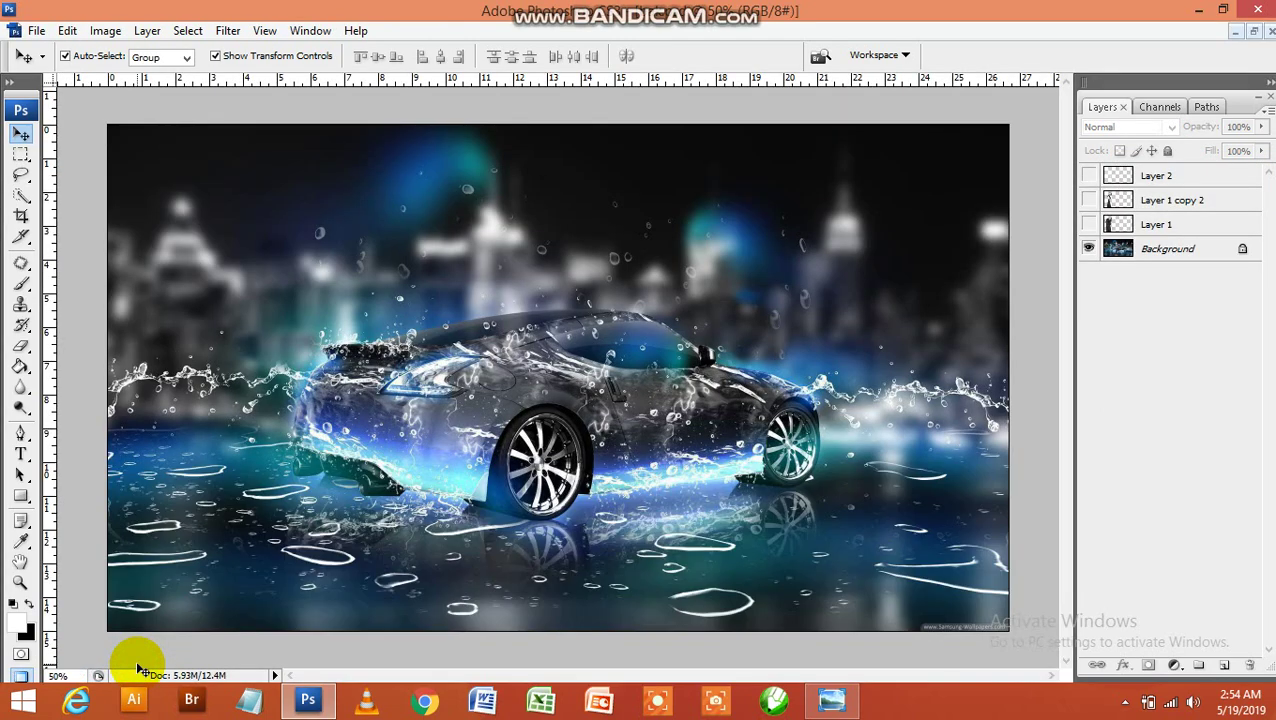
{"action": "left_click", "coordinate": [1088, 224]}
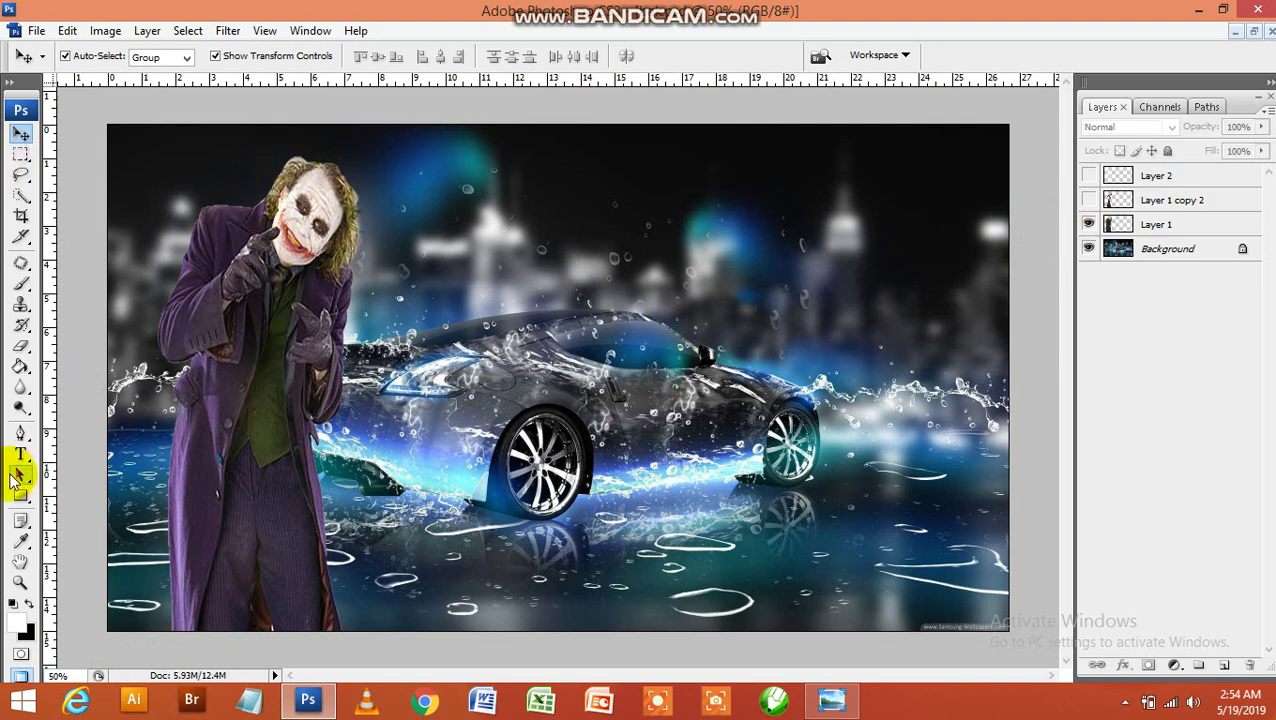
Step: Zoom in on the Joker's face and coat, then add new empty Layer 3
{"action": "left_click", "coordinate": [20, 581]}
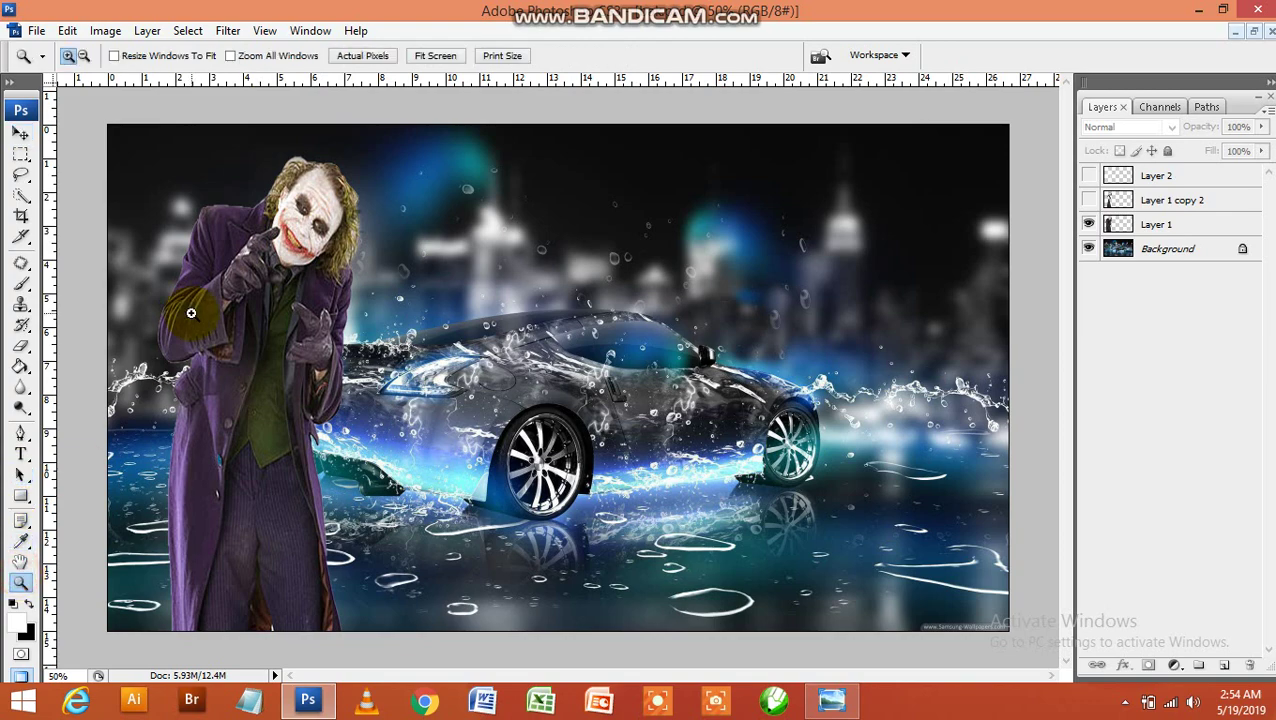
{"action": "left_click_drag", "start_coordinate": [191, 313], "coordinate": [882, 597]}
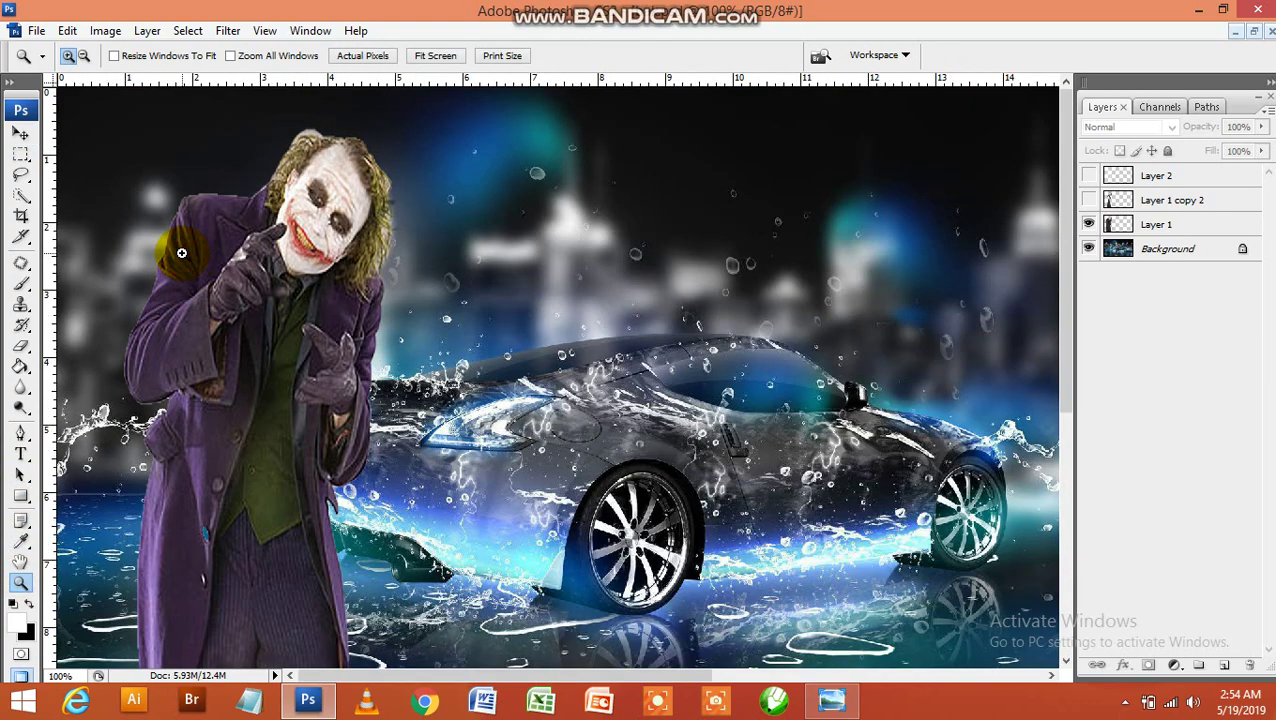
{"action": "left_click", "coordinate": [181, 253]}
{"action": "left_click", "coordinate": [247, 328]}
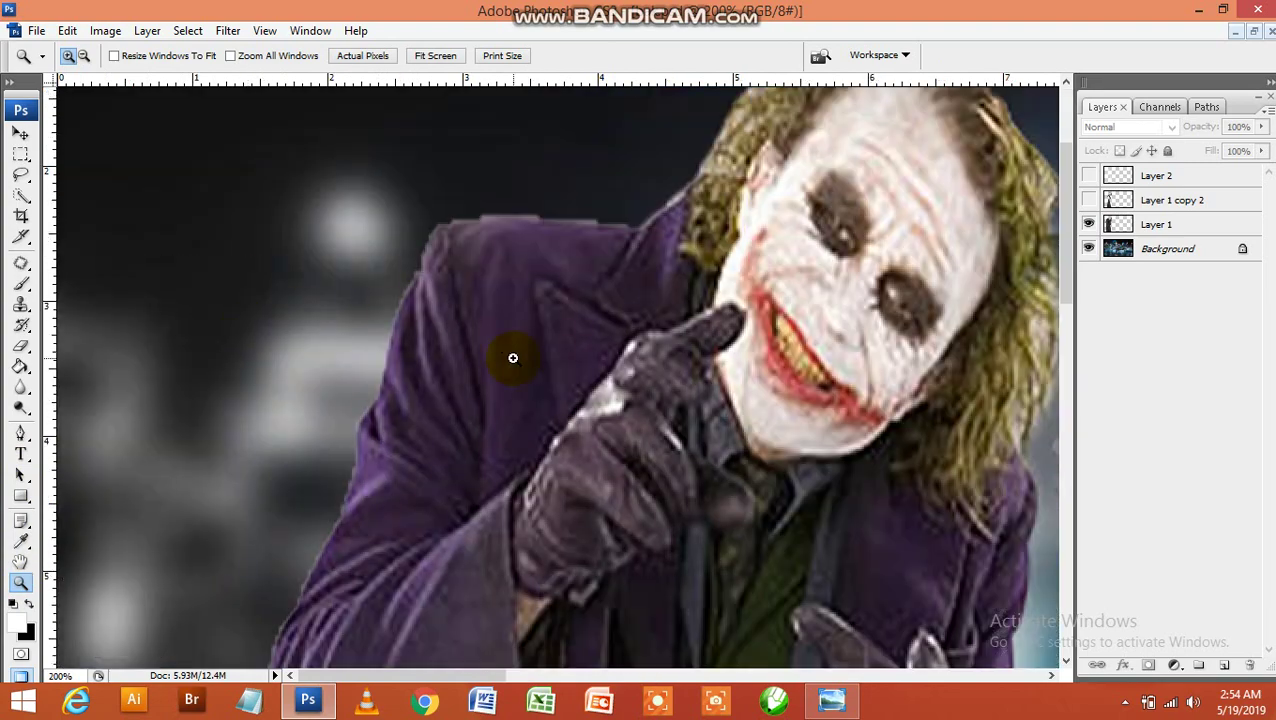
{"action": "left_click", "coordinate": [516, 361], "text": "alt"}
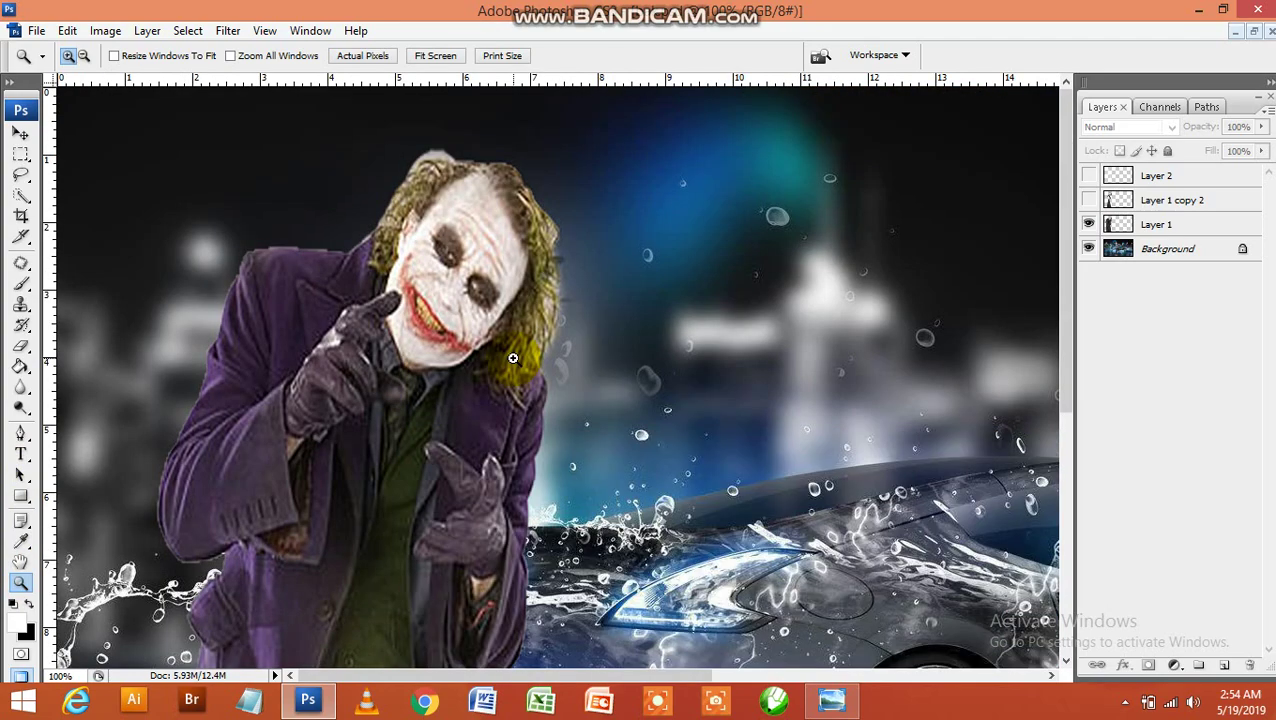
{"action": "left_click", "coordinate": [345, 335]}
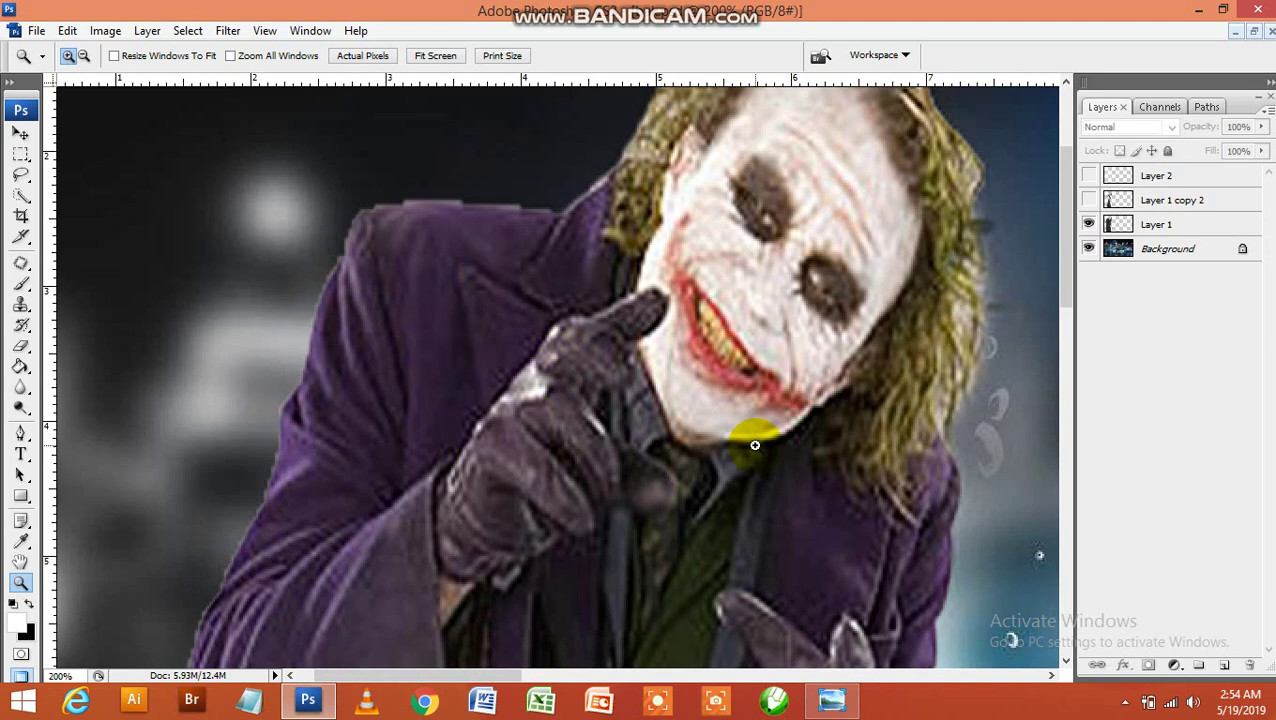
{"action": "left_click", "coordinate": [1224, 667]}
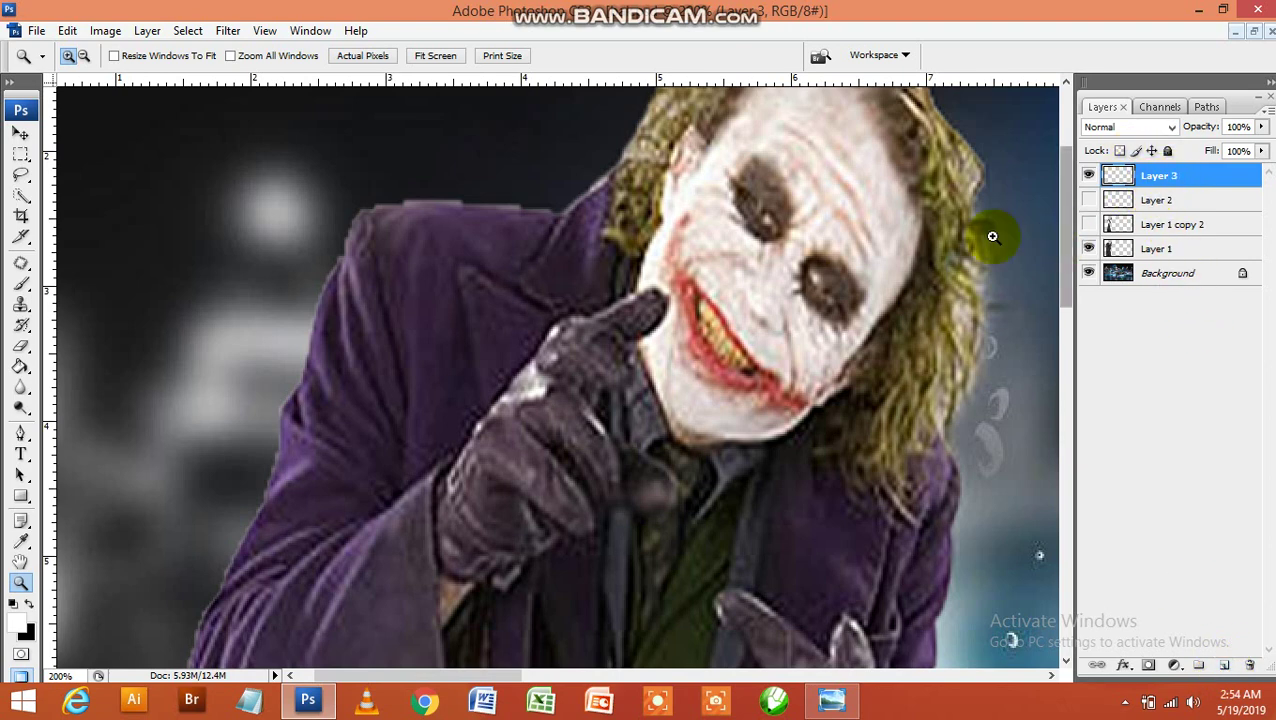
Step: Set white as foreground colour and the Brush tool's diameter to 8 px
{"action": "left_click", "coordinate": [17, 624]}
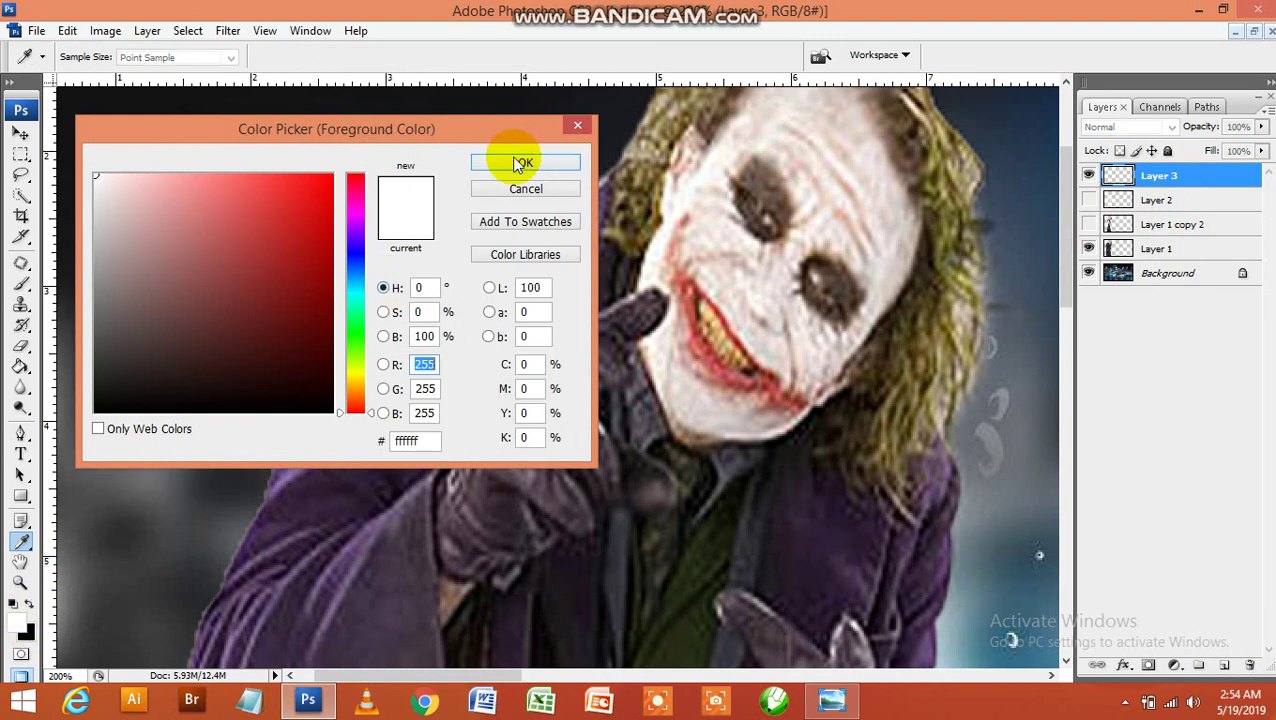
{"action": "left_click", "coordinate": [519, 163]}
{"action": "left_click", "coordinate": [21, 270]}
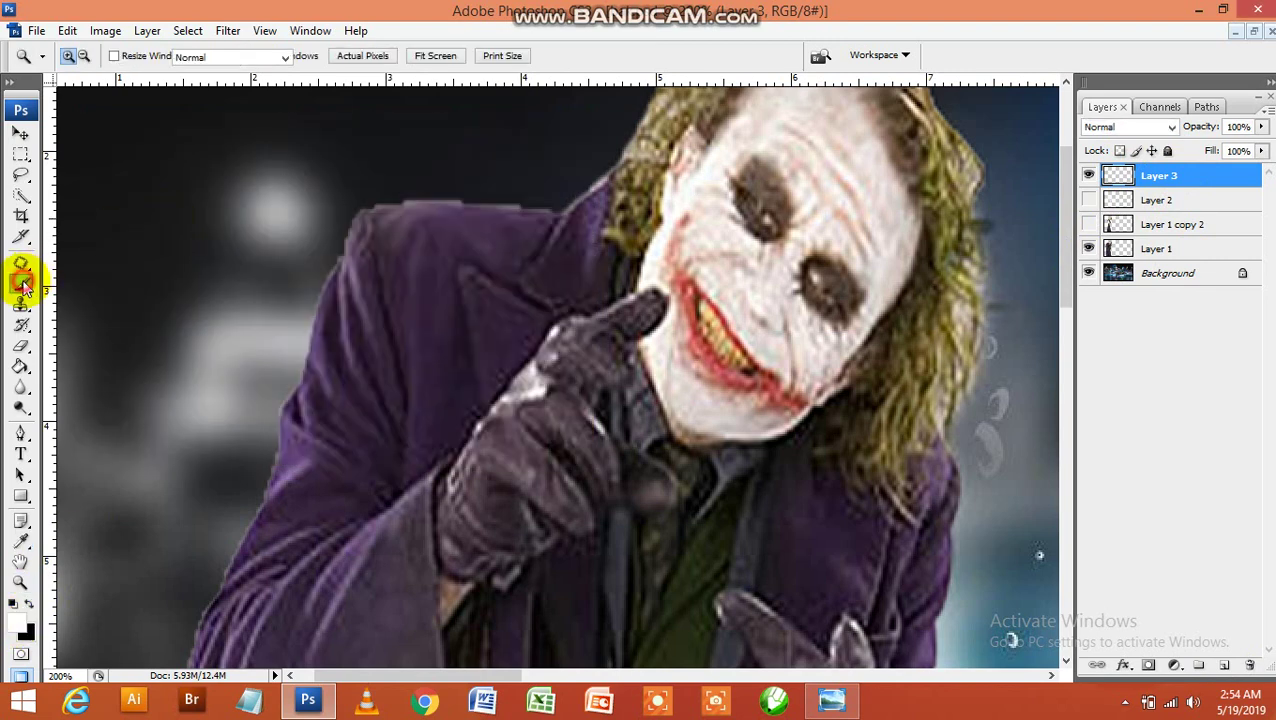
{"action": "left_click", "coordinate": [125, 55]}
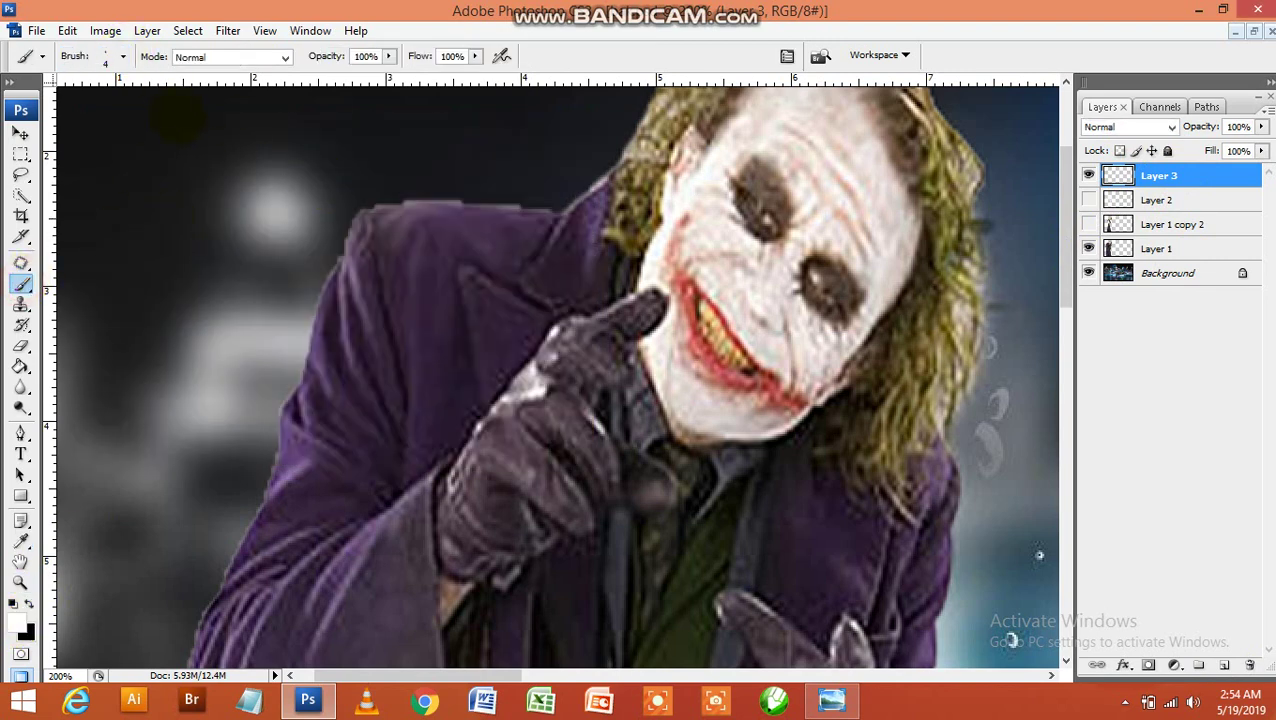
{"action": "left_click", "coordinate": [122, 56]}
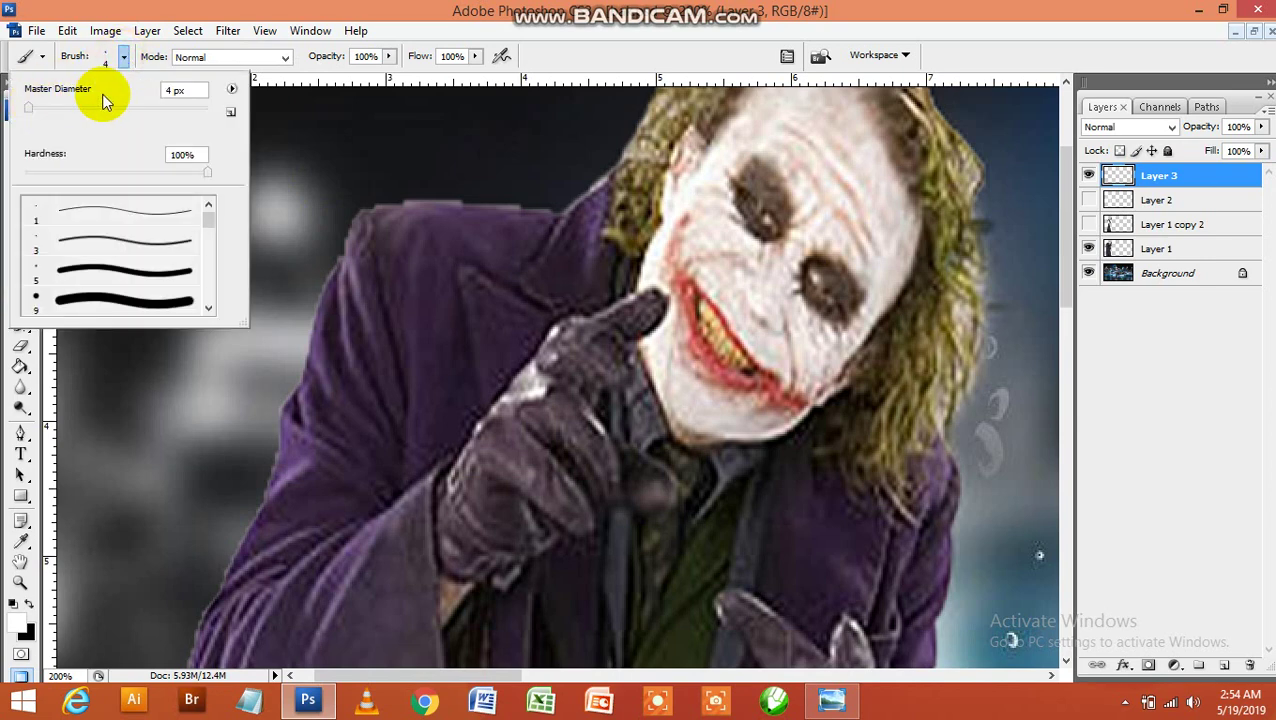
{"action": "left_click", "coordinate": [180, 91]}
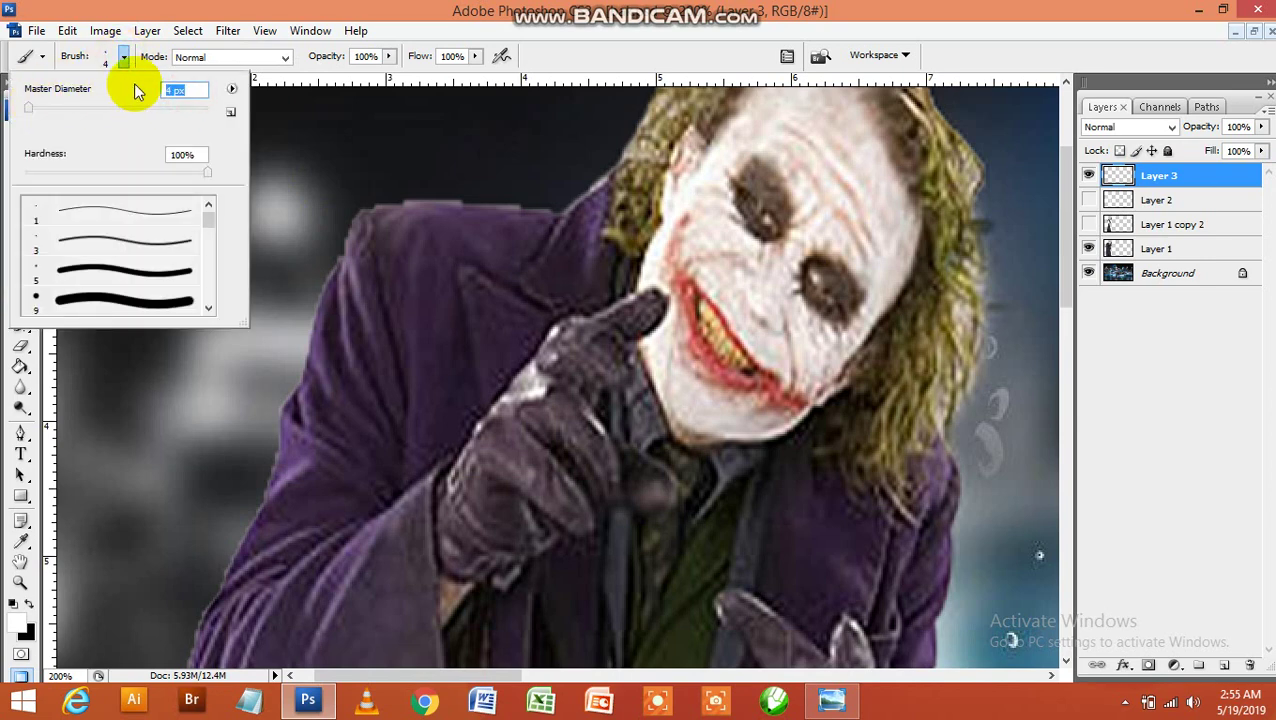
{"action": "type", "text": "8"}
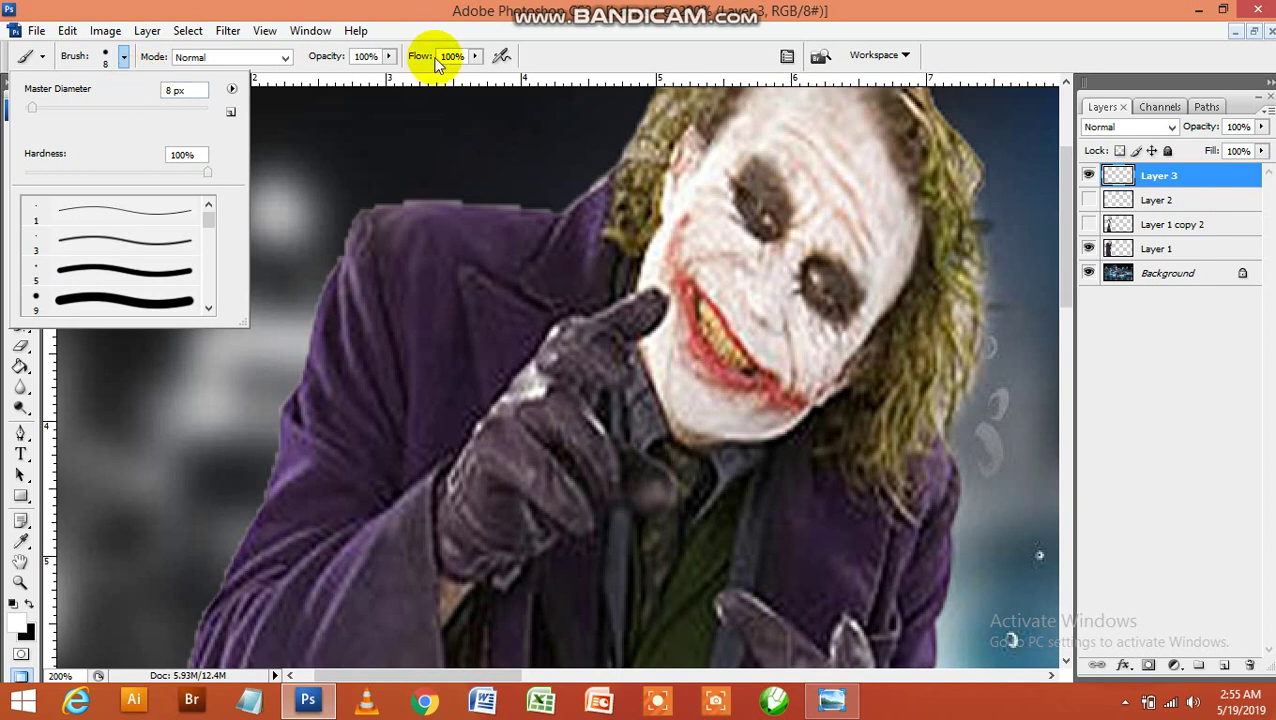
{"action": "left_click", "coordinate": [540, 44]}
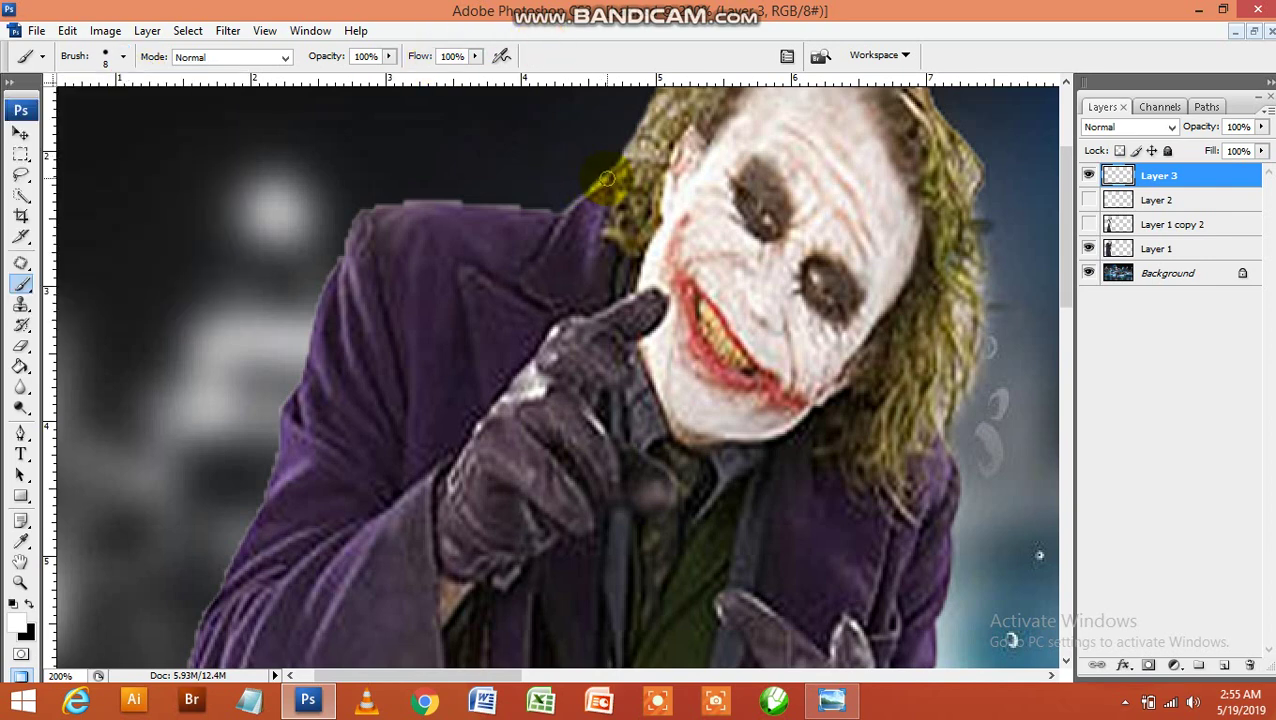
Step: Paint white strokes along the coat edge, inner sleeve and sleeve cuff
{"action": "mouse_move", "coordinate": [607, 179]}
{"action": "left_mouse_down"}
{"action": "mouse_move", "coordinate": [576, 205]}
{"action": "mouse_move", "coordinate": [362, 213]}
{"action": "mouse_move", "coordinate": [213, 598]}
{"action": "left_mouse_up"}
{"action": "mouse_move", "coordinate": [372, 520]}
{"action": "left_mouse_down"}
{"action": "mouse_move", "coordinate": [446, 464]}
{"action": "mouse_move", "coordinate": [406, 436]}
{"action": "mouse_move", "coordinate": [398, 490]}
{"action": "left_mouse_up"}
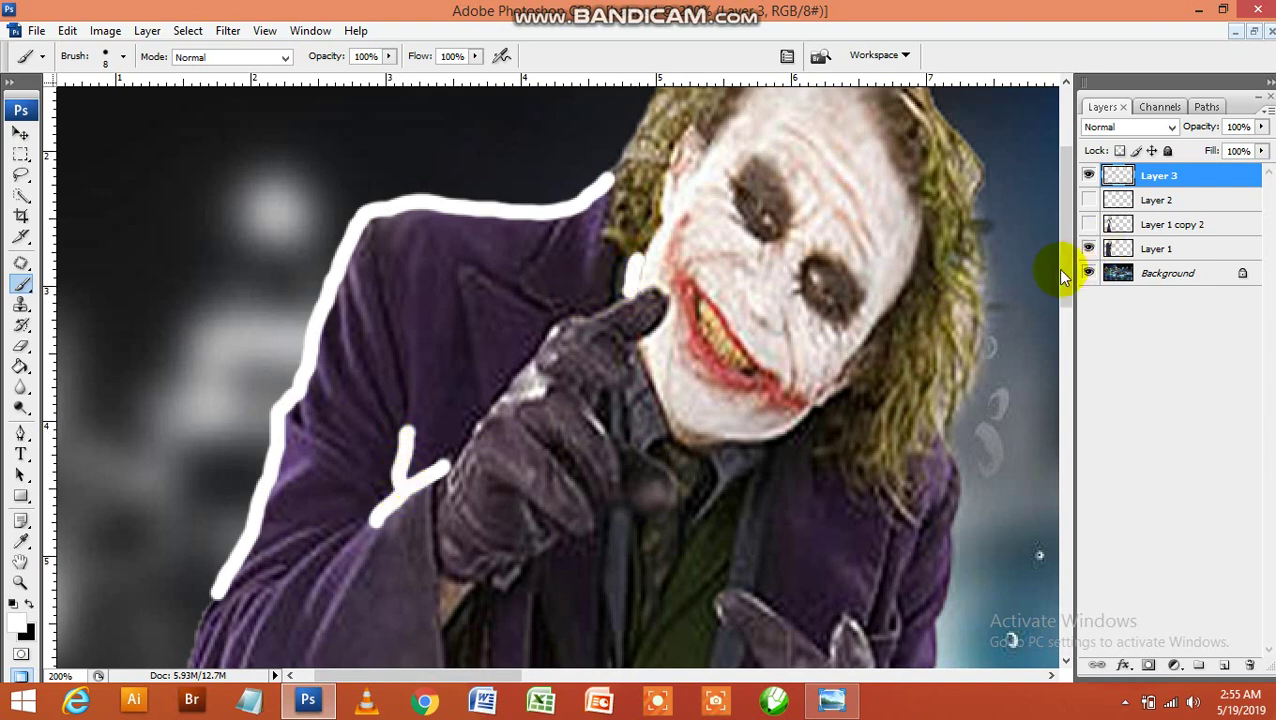
{"action": "left_click_drag", "start_coordinate": [1066, 280], "coordinate": [1076, 342]}
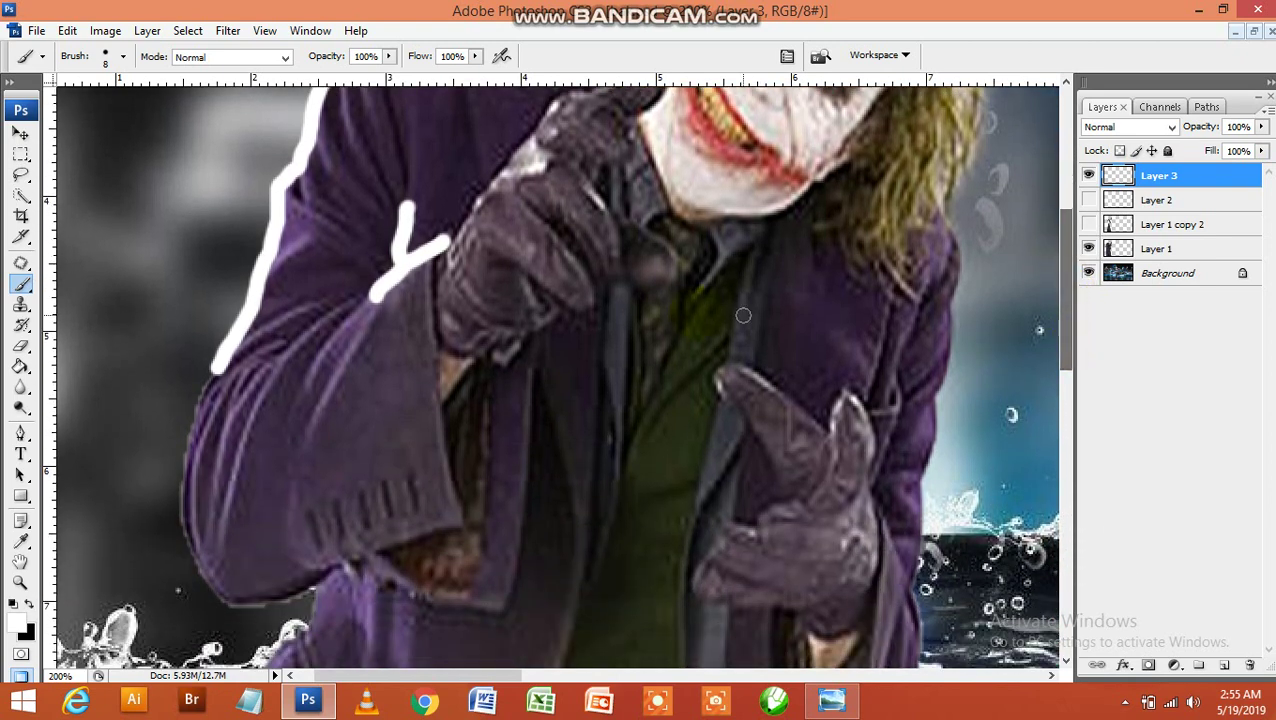
{"action": "mouse_move", "coordinate": [427, 262]}
{"action": "left_mouse_down"}
{"action": "mouse_move", "coordinate": [436, 447]}
{"action": "mouse_move", "coordinate": [457, 513]}
{"action": "mouse_move", "coordinate": [365, 541]}
{"action": "mouse_move", "coordinate": [290, 590]}
{"action": "mouse_move", "coordinate": [228, 592]}
{"action": "mouse_move", "coordinate": [205, 578]}
{"action": "mouse_move", "coordinate": [188, 535]}
{"action": "mouse_move", "coordinate": [194, 418]}
{"action": "mouse_move", "coordinate": [224, 350]}
{"action": "left_mouse_up"}
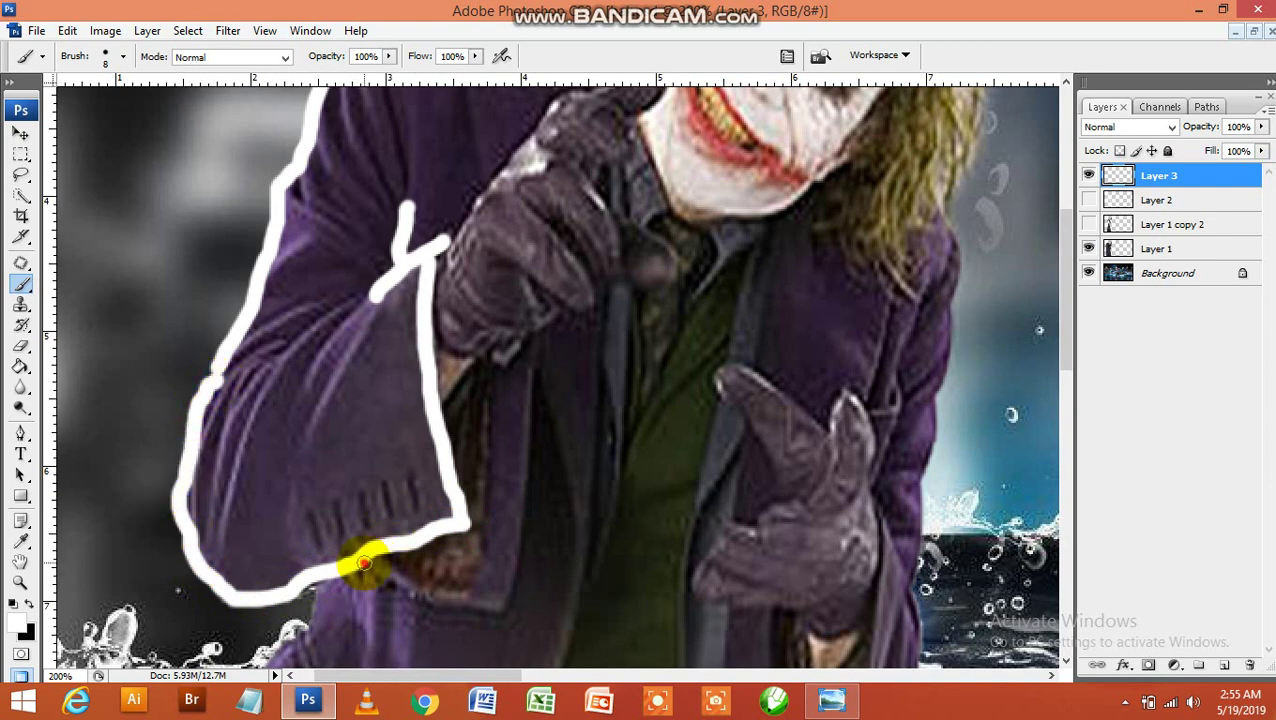
{"action": "mouse_move", "coordinate": [400, 572]}
{"action": "left_mouse_down"}
{"action": "mouse_move", "coordinate": [484, 604]}
{"action": "mouse_move", "coordinate": [498, 590]}
{"action": "mouse_move", "coordinate": [520, 512]}
{"action": "mouse_move", "coordinate": [526, 402]}
{"action": "mouse_move", "coordinate": [495, 427]}
{"action": "mouse_move", "coordinate": [456, 590]}
{"action": "left_mouse_up"}
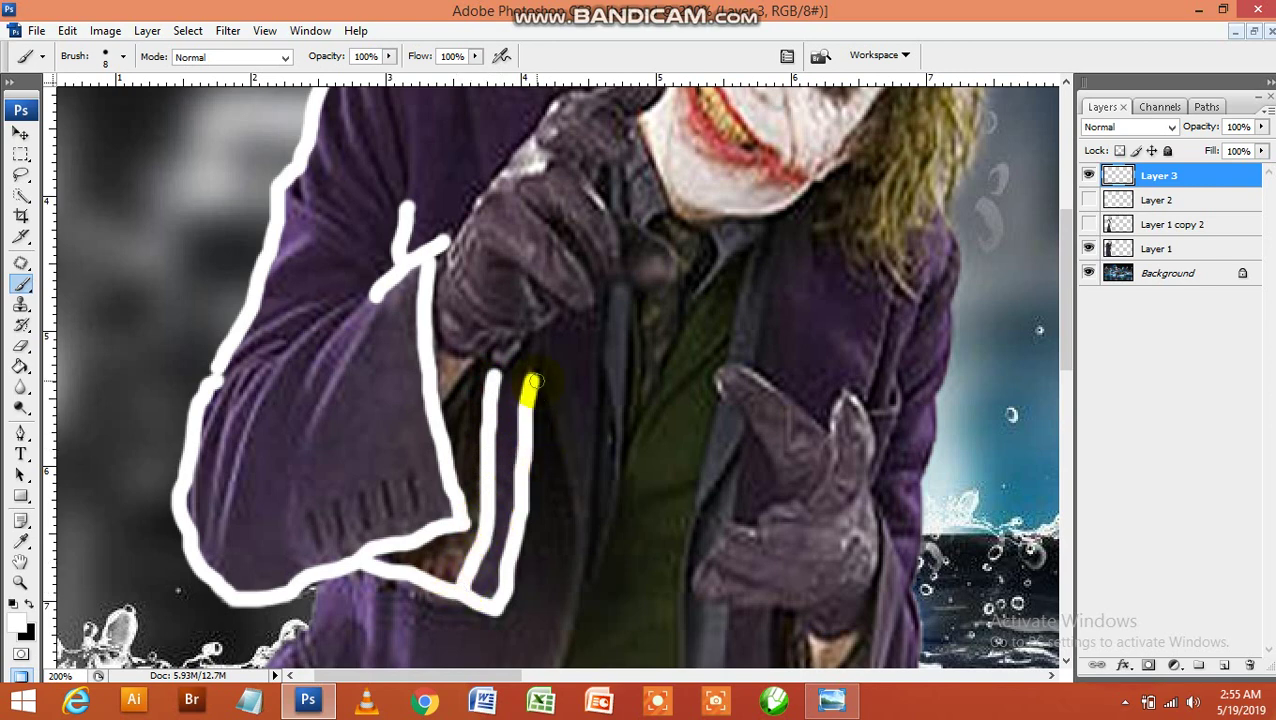
Step: Trace the shirt fold, jacket opening, right lapel and right coat edge in white
{"action": "left_click_drag", "start_coordinate": [531, 344], "coordinate": [575, 585]}
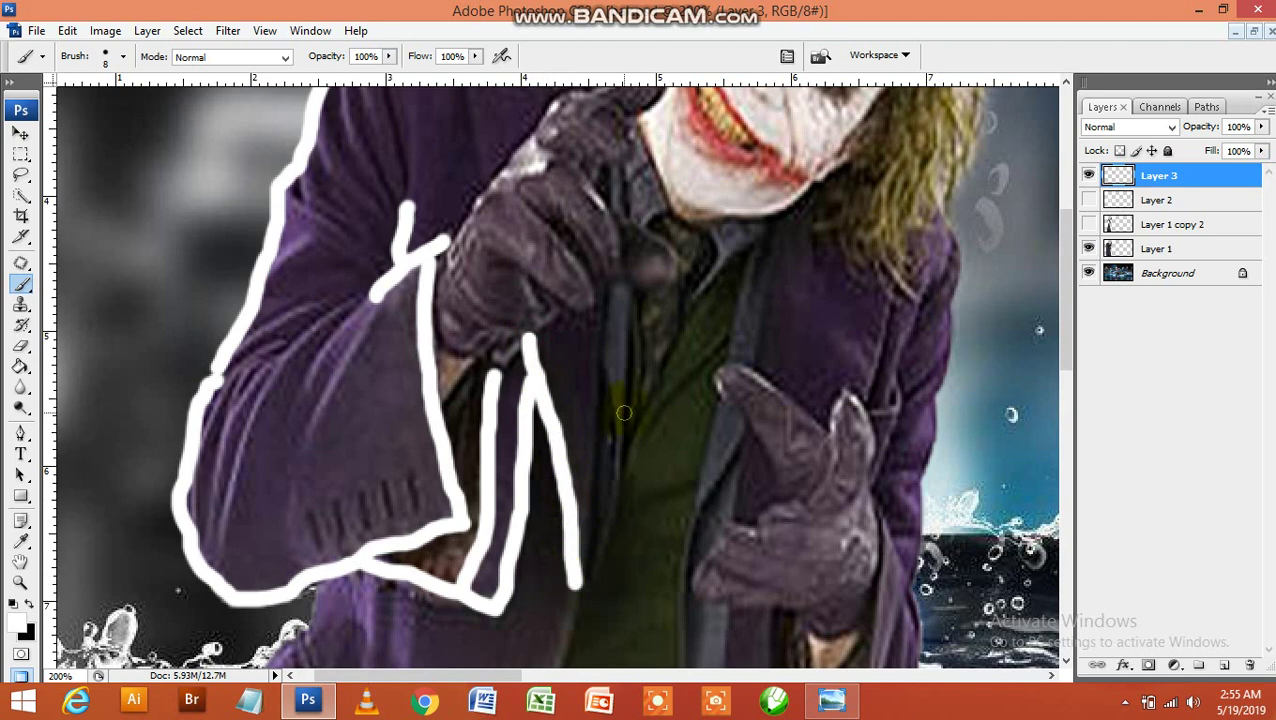
{"action": "left_click_drag", "start_coordinate": [631, 272], "coordinate": [584, 551]}
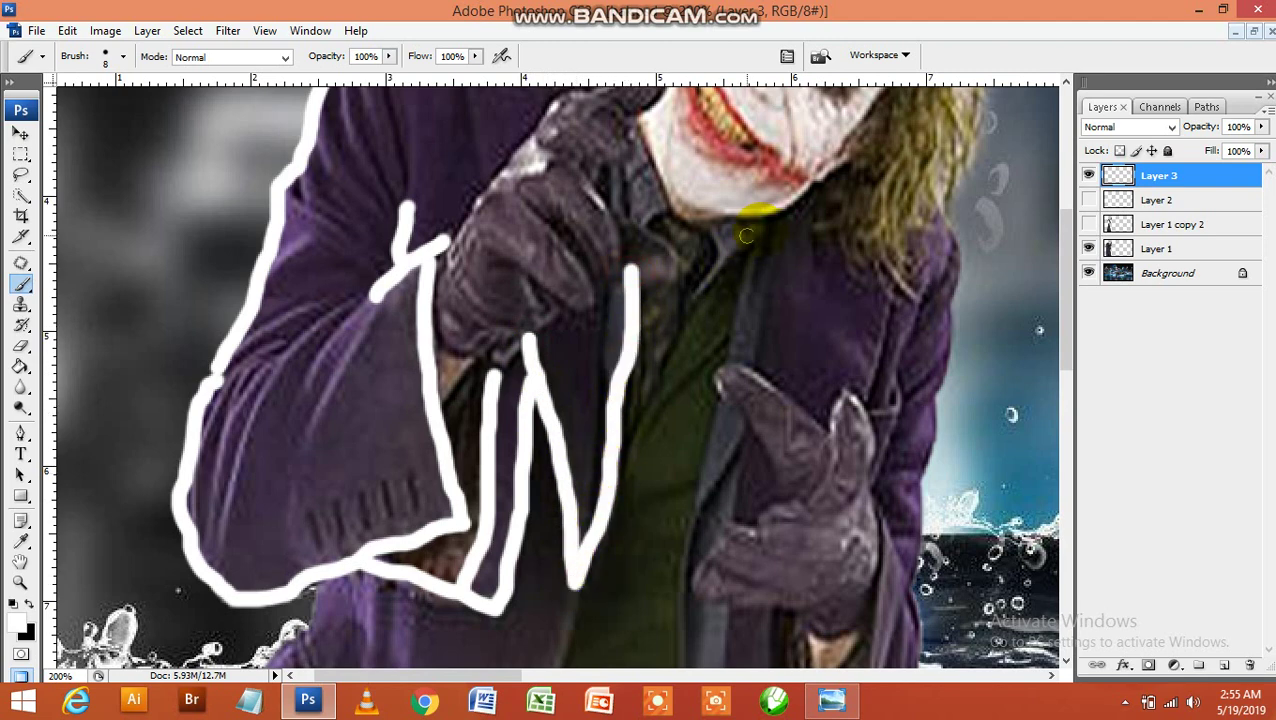
{"action": "left_click_drag", "start_coordinate": [765, 233], "coordinate": [690, 578]}
{"action": "left_click_drag", "start_coordinate": [769, 230], "coordinate": [786, 218]}
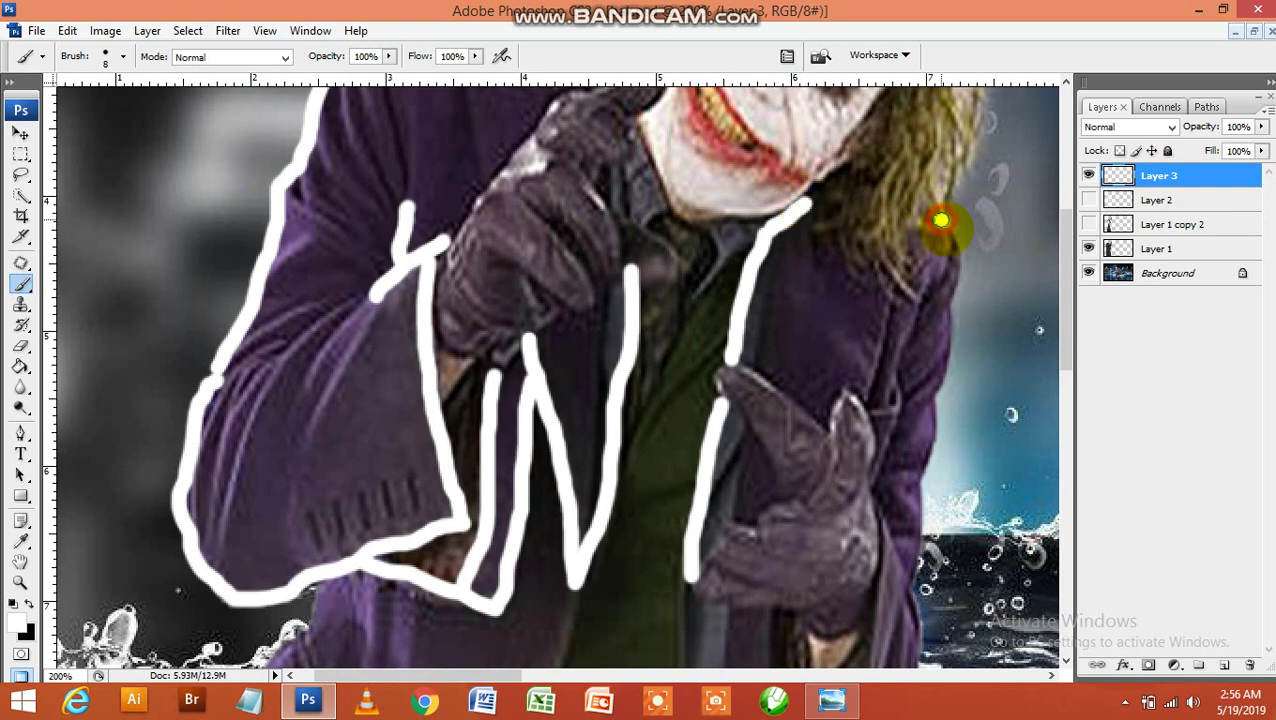
{"action": "mouse_move", "coordinate": [939, 215]}
{"action": "left_mouse_down"}
{"action": "mouse_move", "coordinate": [957, 308]}
{"action": "mouse_move", "coordinate": [915, 565]}
{"action": "left_mouse_up"}
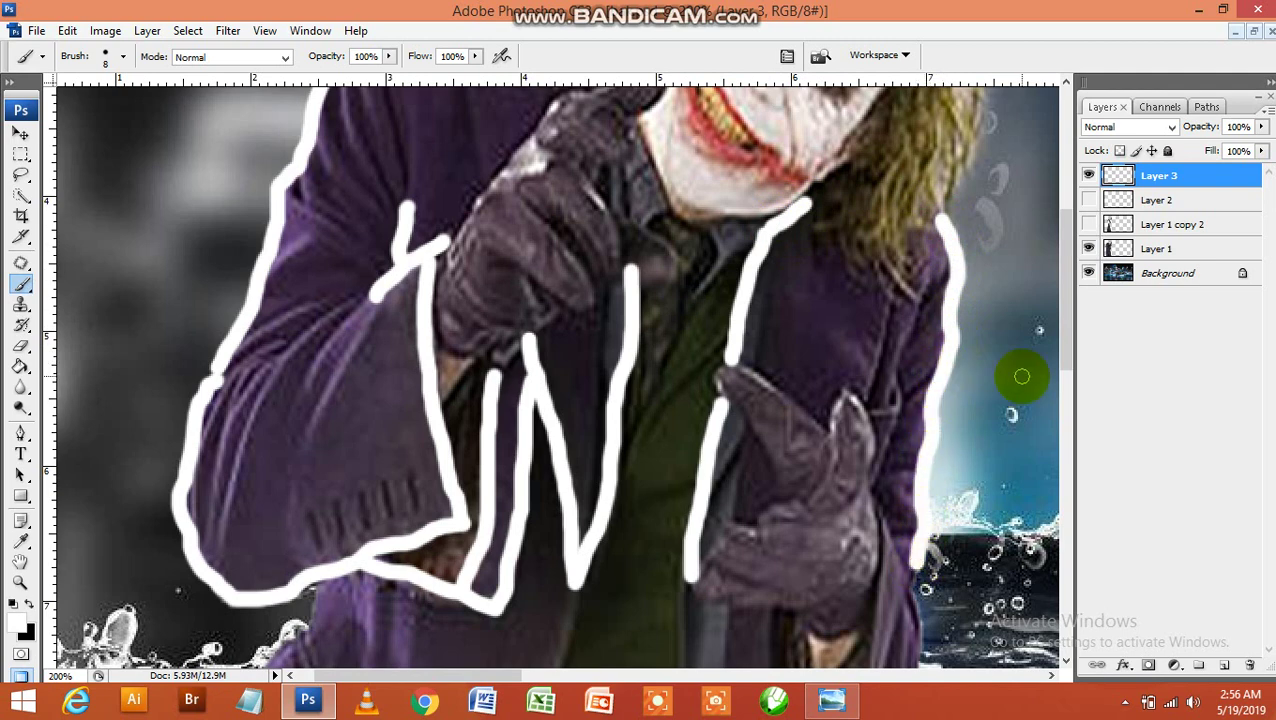
{"action": "scroll", "coordinate": [1064, 348], "scroll_direction": "up", "scroll_amount": 2}
{"action": "scroll", "coordinate": [1066, 315], "scroll_direction": "up", "scroll_amount": 2}
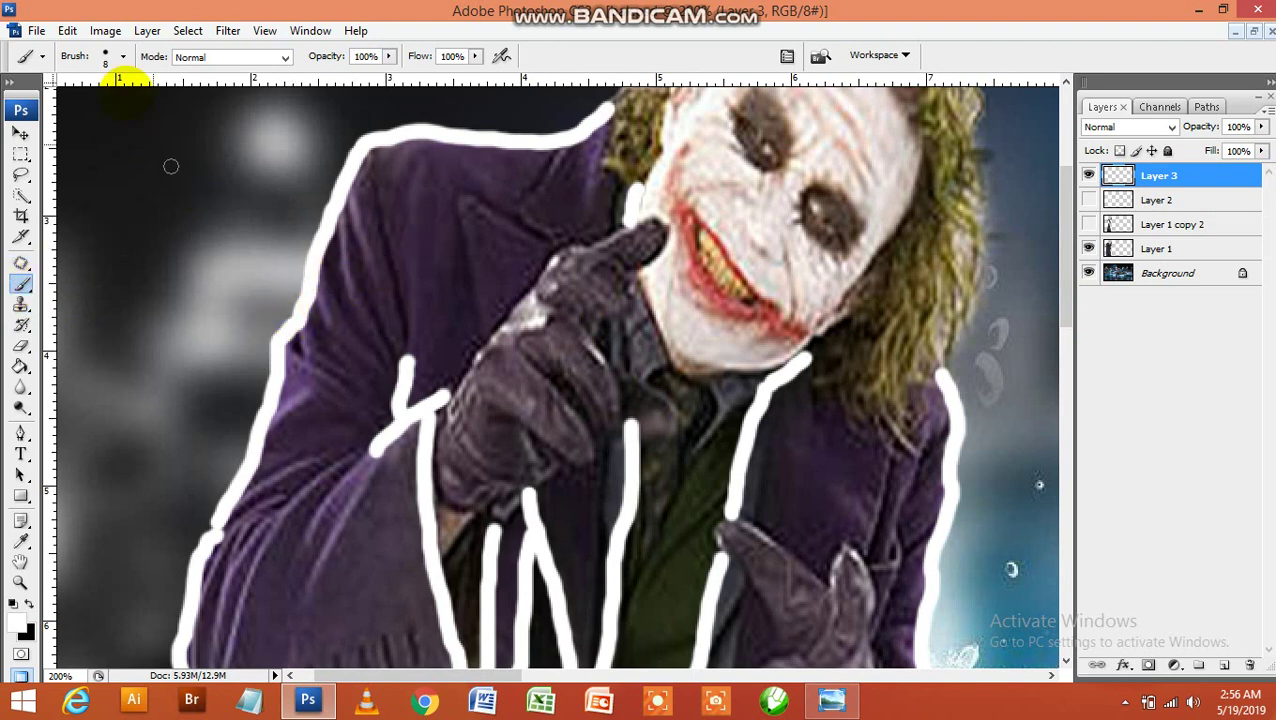
Step: Change the brush Master Diameter to 4 px
{"action": "left_click", "coordinate": [122, 57]}
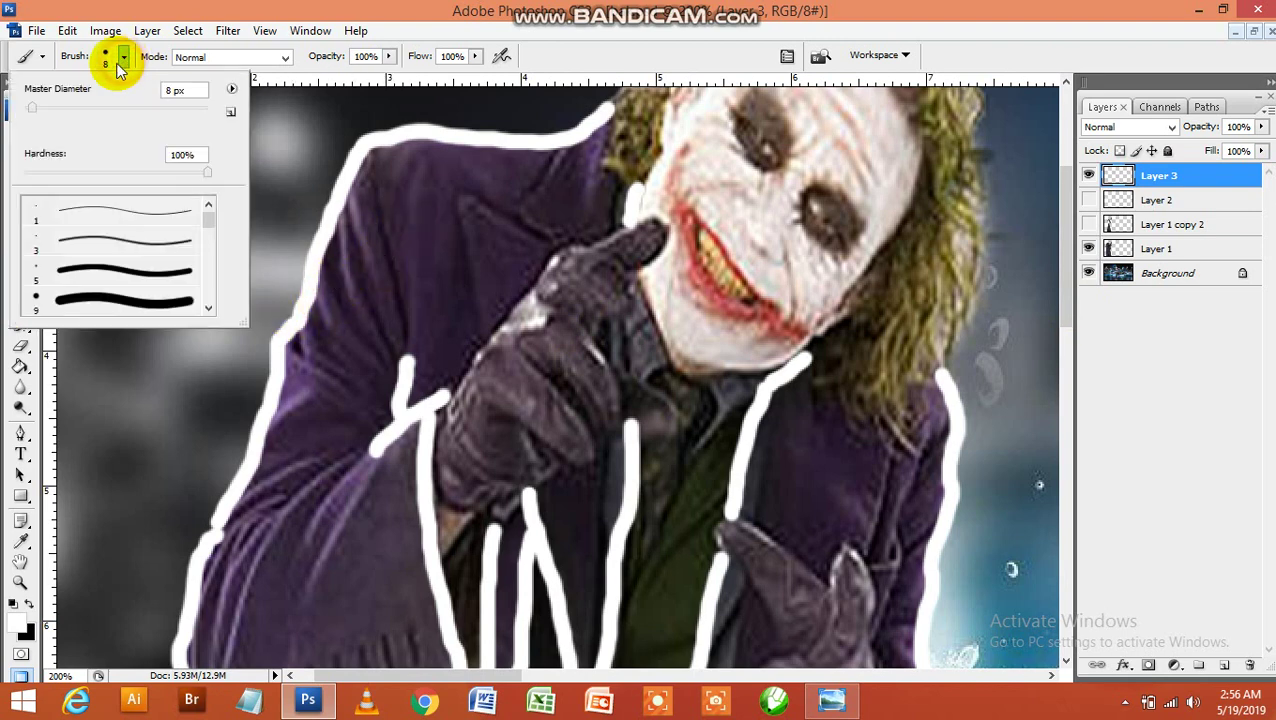
{"action": "left_click", "coordinate": [189, 90]}
{"action": "type", "text": "4"}
{"action": "key", "text": "Return"}
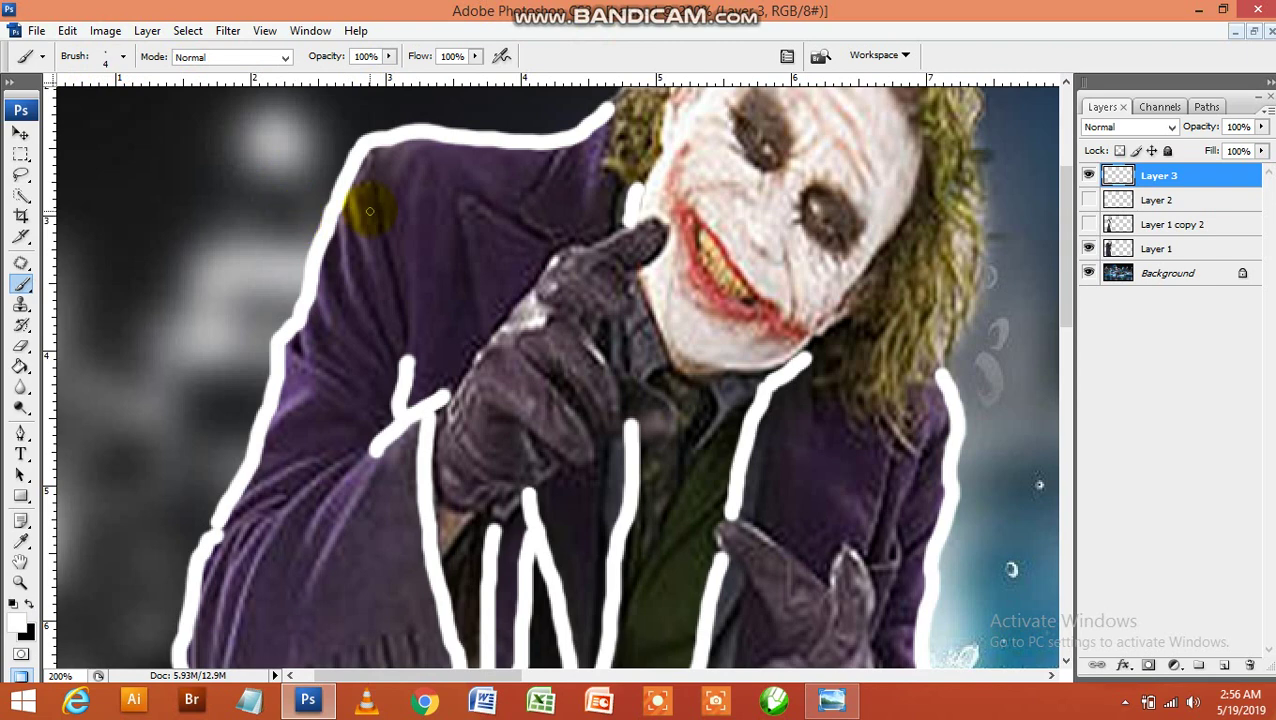
Step: Draw thin white crease lines on the shoulder, upper arm and along the lapel
{"action": "mouse_move", "coordinate": [383, 143]}
{"action": "left_mouse_down"}
{"action": "mouse_move", "coordinate": [370, 172]}
{"action": "mouse_move", "coordinate": [392, 259]}
{"action": "left_mouse_up"}
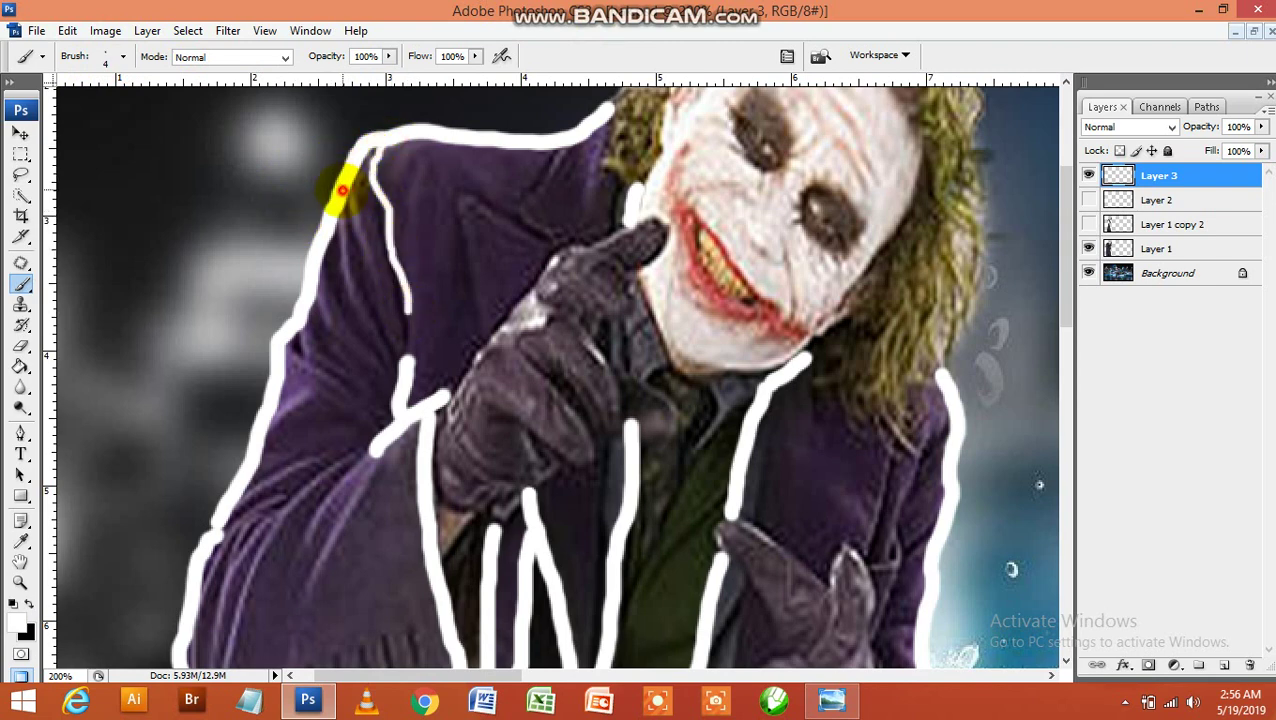
{"action": "left_click_drag", "start_coordinate": [341, 225], "coordinate": [385, 263]}
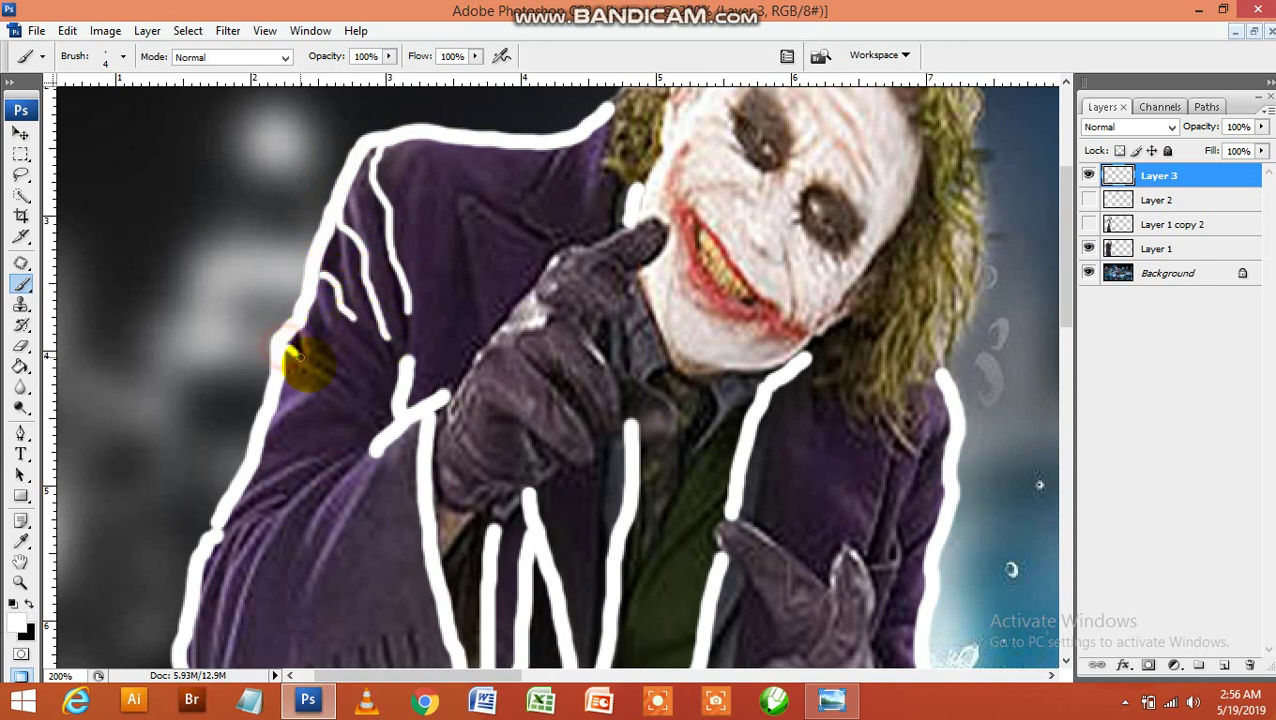
{"action": "left_click_drag", "start_coordinate": [287, 350], "coordinate": [317, 372]}
{"action": "mouse_move", "coordinate": [341, 459]}
{"action": "left_mouse_down"}
{"action": "mouse_move", "coordinate": [303, 477]}
{"action": "mouse_move", "coordinate": [402, 428]}
{"action": "left_mouse_up"}
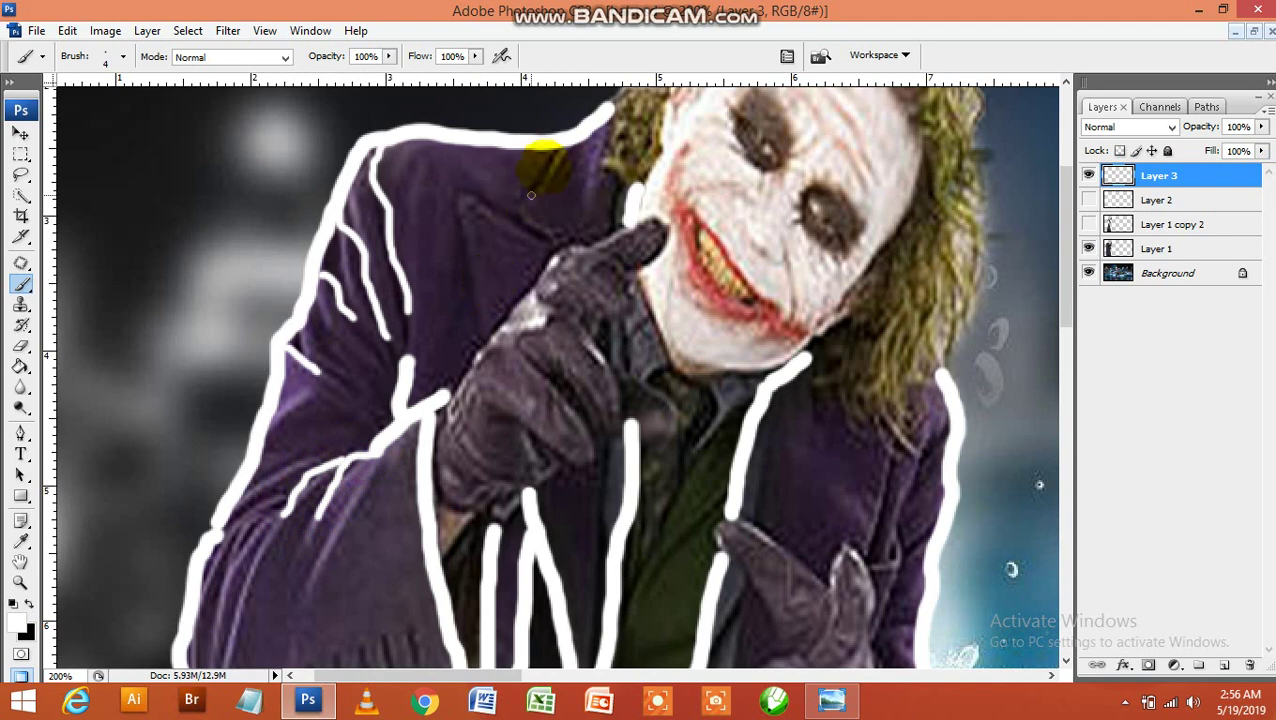
{"action": "left_click_drag", "start_coordinate": [562, 147], "coordinate": [548, 176]}
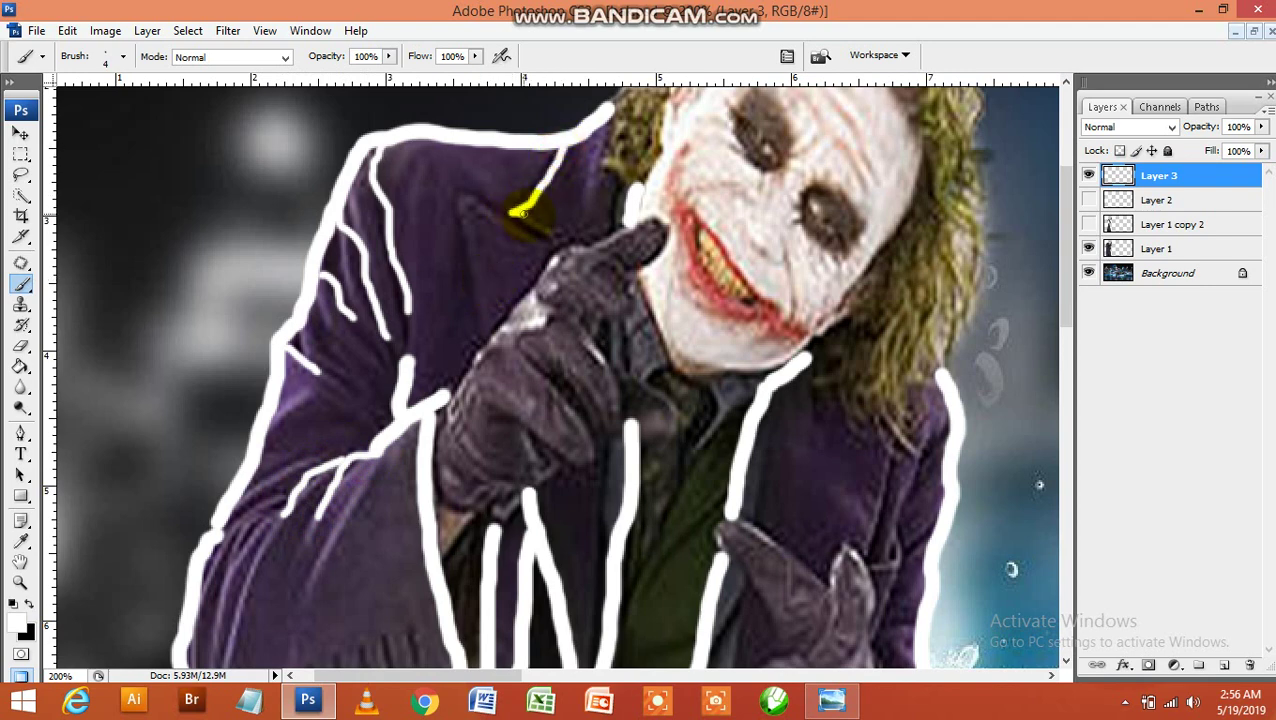
{"action": "left_click_drag", "start_coordinate": [580, 243], "coordinate": [585, 243]}
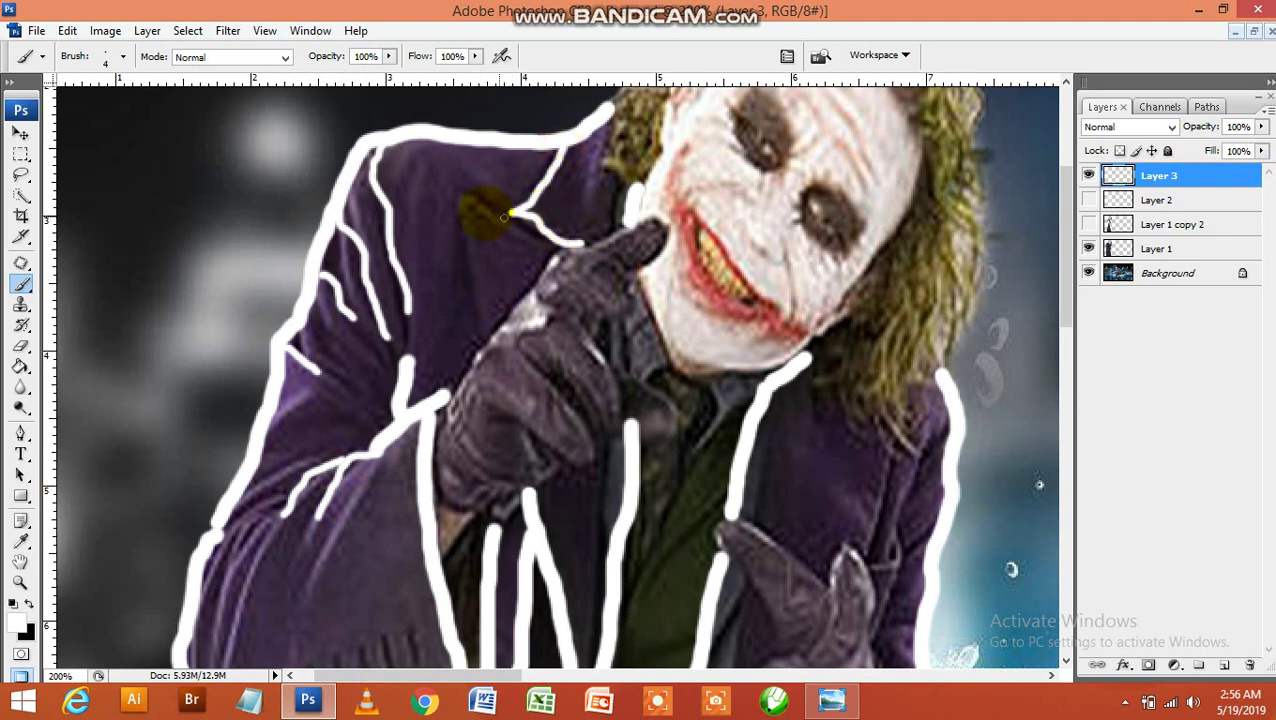
{"action": "mouse_move", "coordinate": [498, 225]}
{"action": "left_mouse_down"}
{"action": "mouse_move", "coordinate": [525, 243]}
{"action": "mouse_move", "coordinate": [582, 245]}
{"action": "left_mouse_up"}
{"action": "left_click", "coordinate": [478, 214]}
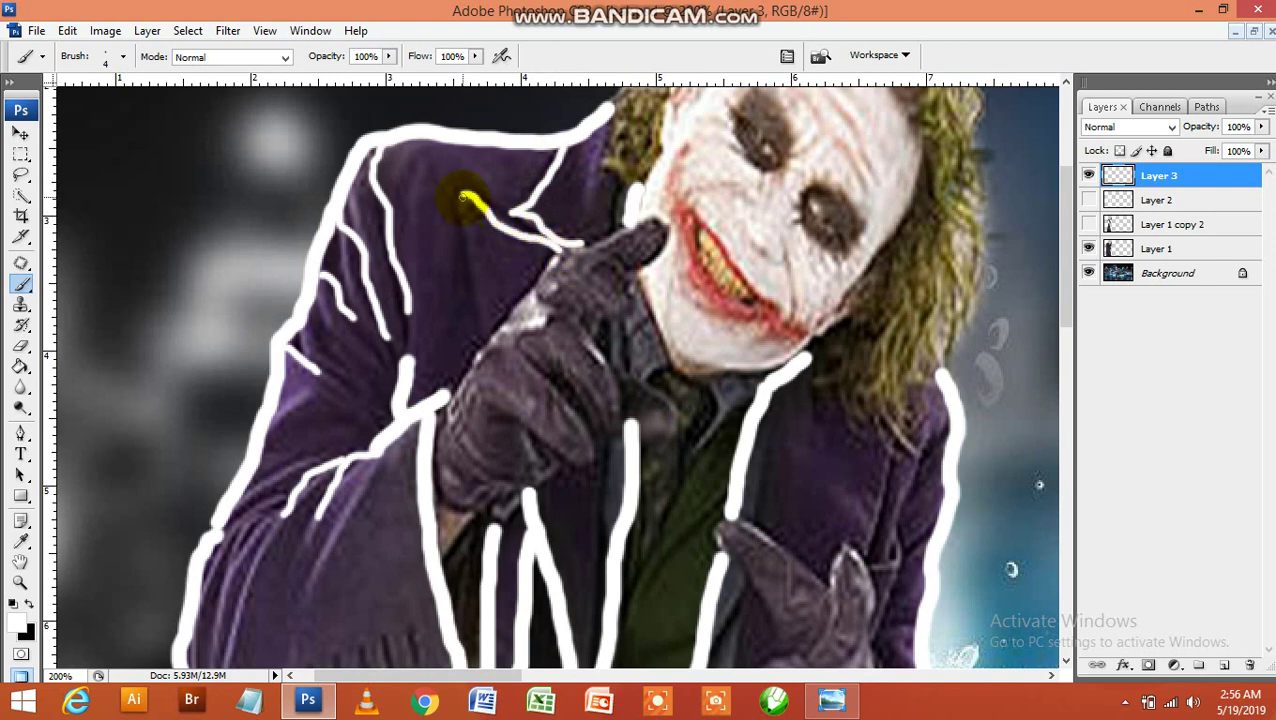
{"action": "left_click_drag", "start_coordinate": [463, 197], "coordinate": [478, 325]}
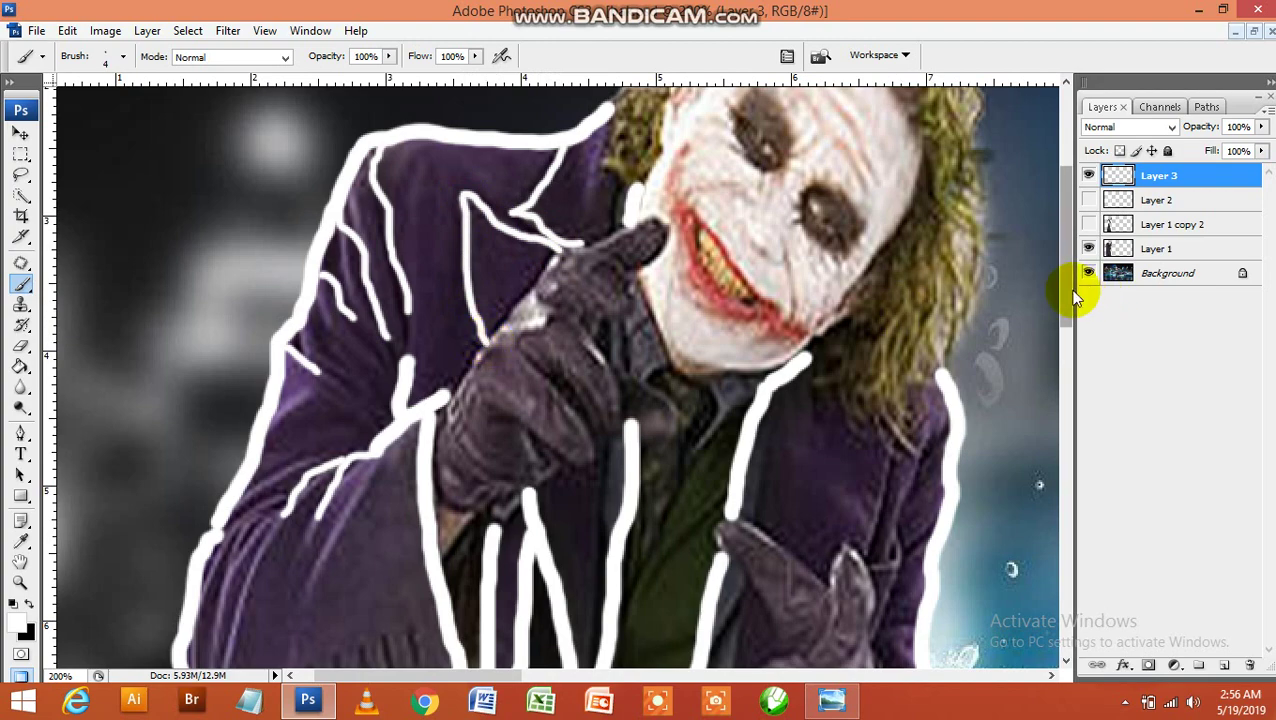
Step: Add thin white lines down the outer sleeve and stripe marks on the cuff
{"action": "left_click_drag", "start_coordinate": [1066, 288], "coordinate": [1078, 355]}
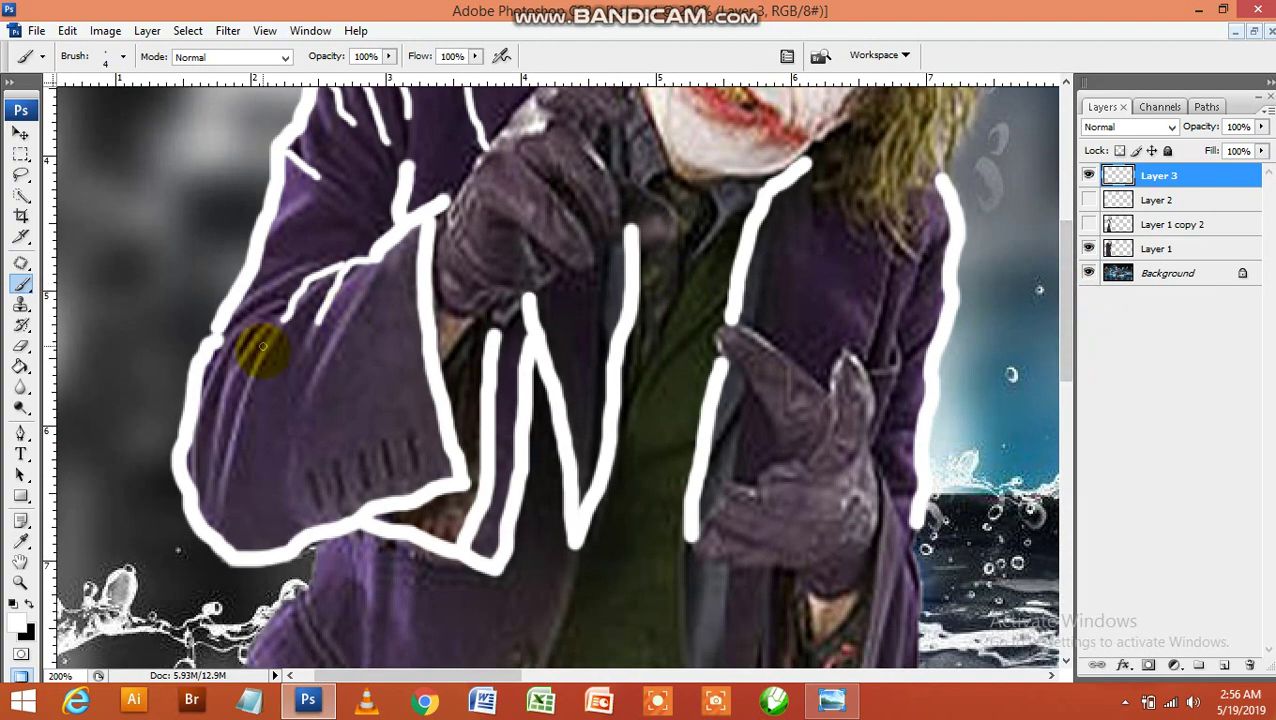
{"action": "mouse_move", "coordinate": [260, 366]}
{"action": "left_mouse_down"}
{"action": "mouse_move", "coordinate": [199, 498]}
{"action": "mouse_move", "coordinate": [213, 525]}
{"action": "left_mouse_up"}
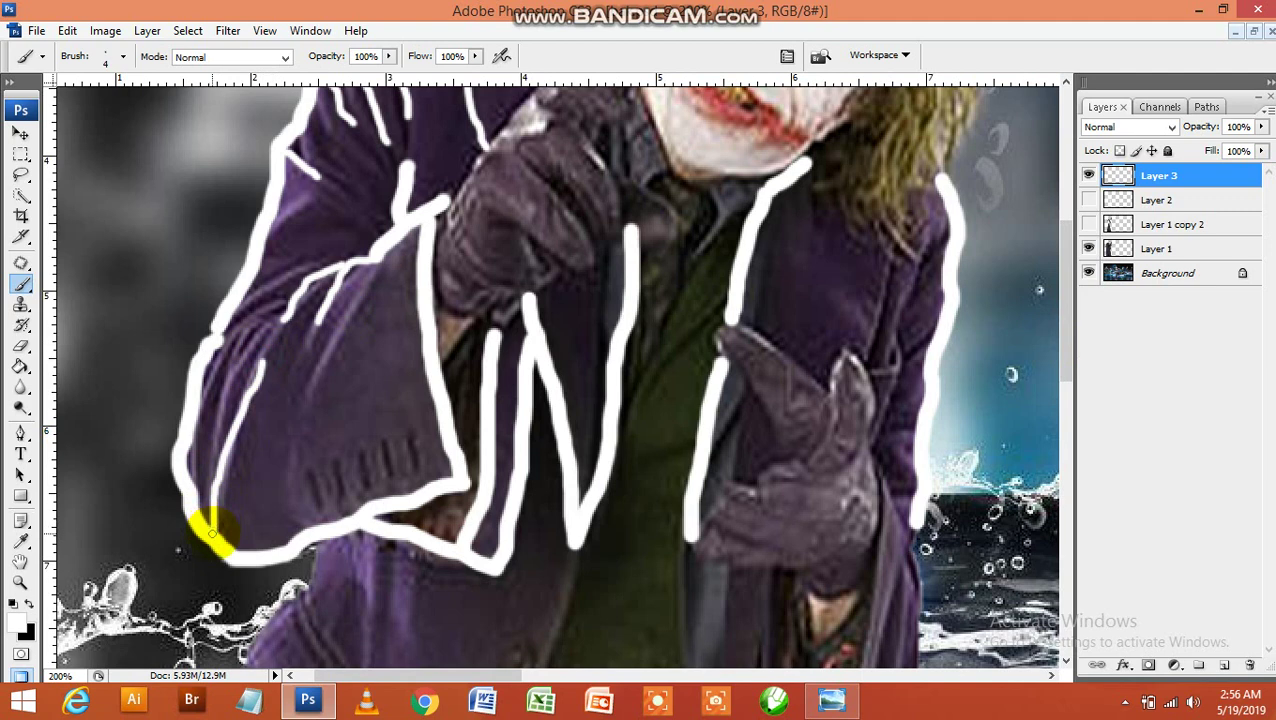
{"action": "left_click_drag", "start_coordinate": [347, 328], "coordinate": [323, 385]}
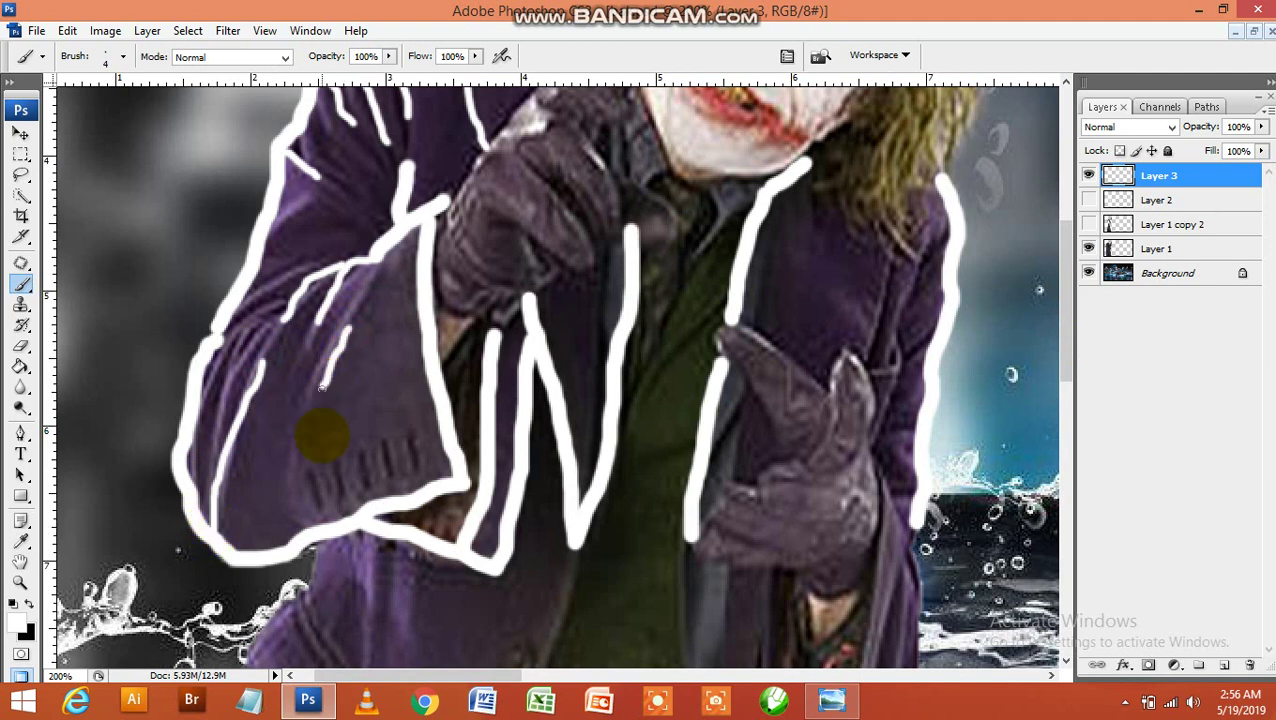
{"action": "mouse_move", "coordinate": [307, 471]}
{"action": "left_mouse_down"}
{"action": "mouse_move", "coordinate": [315, 491]}
{"action": "mouse_move", "coordinate": [337, 487]}
{"action": "left_mouse_up"}
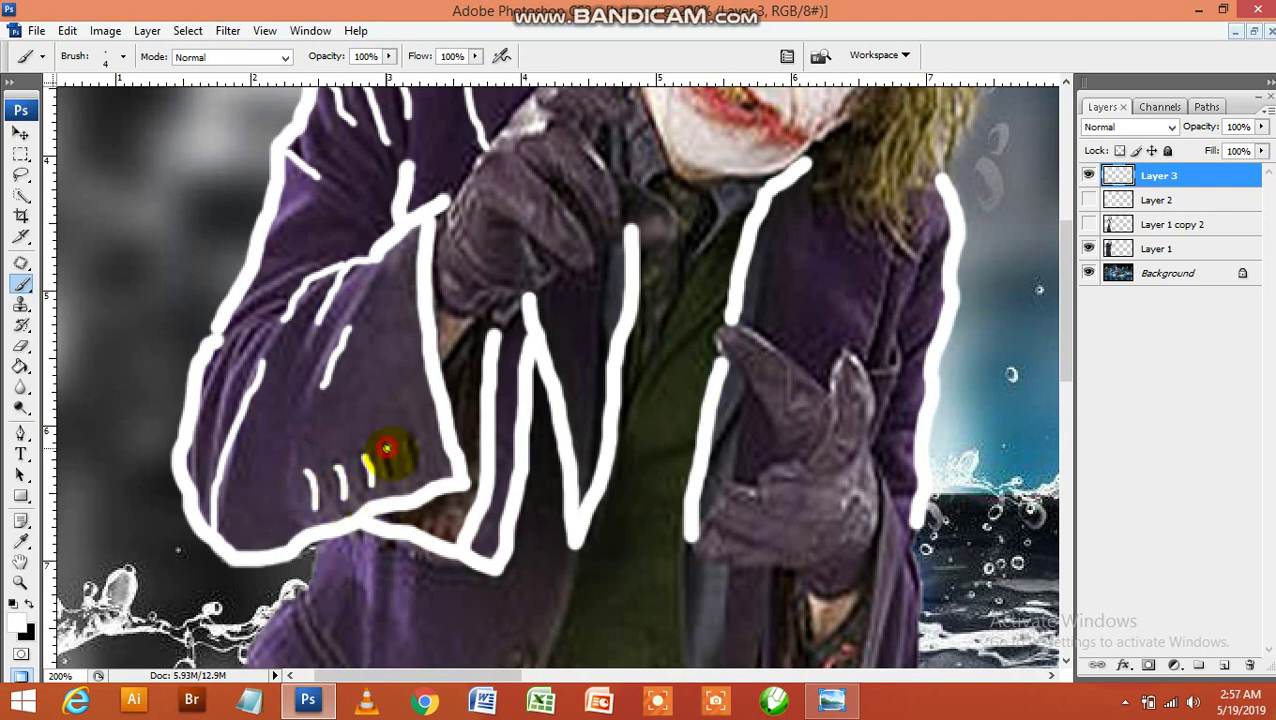
{"action": "left_click_drag", "start_coordinate": [415, 443], "coordinate": [424, 474]}
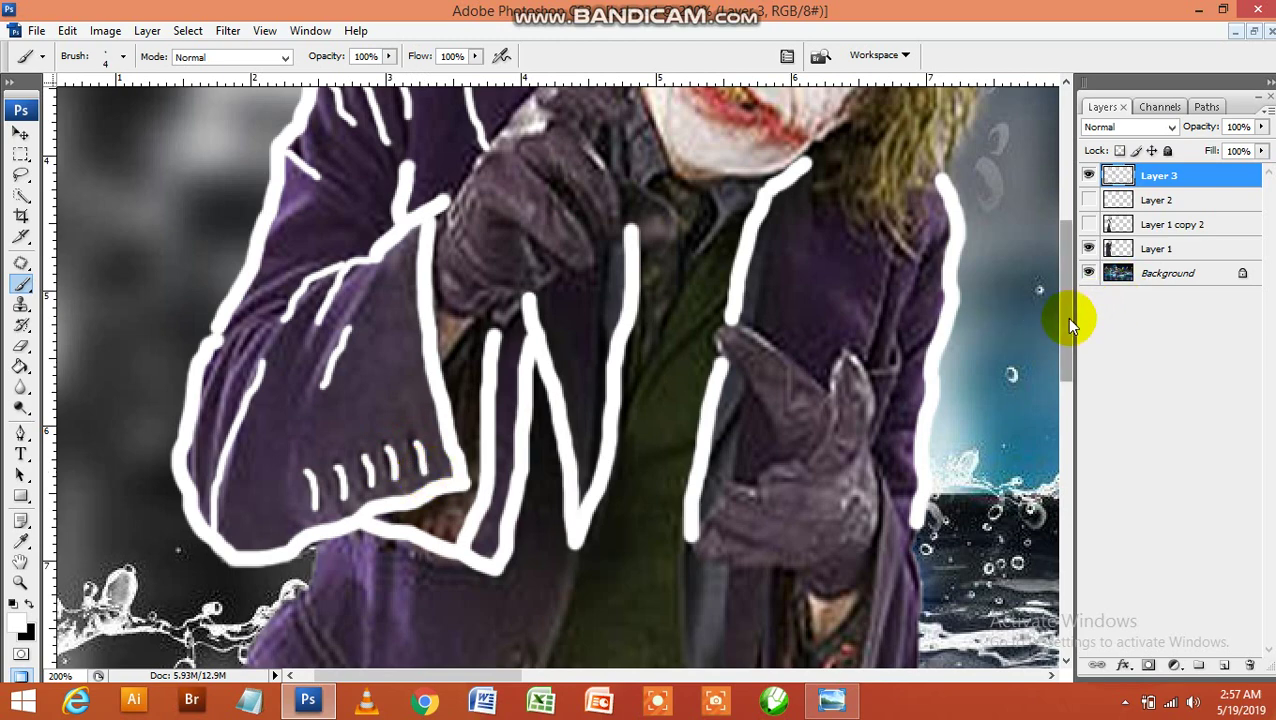
{"action": "left_click_drag", "start_coordinate": [1066, 317], "coordinate": [1066, 413]}
Step: Circle the upper coat button in white and trace three lines along the pocket flap
{"action": "left_click", "coordinate": [519, 292]}
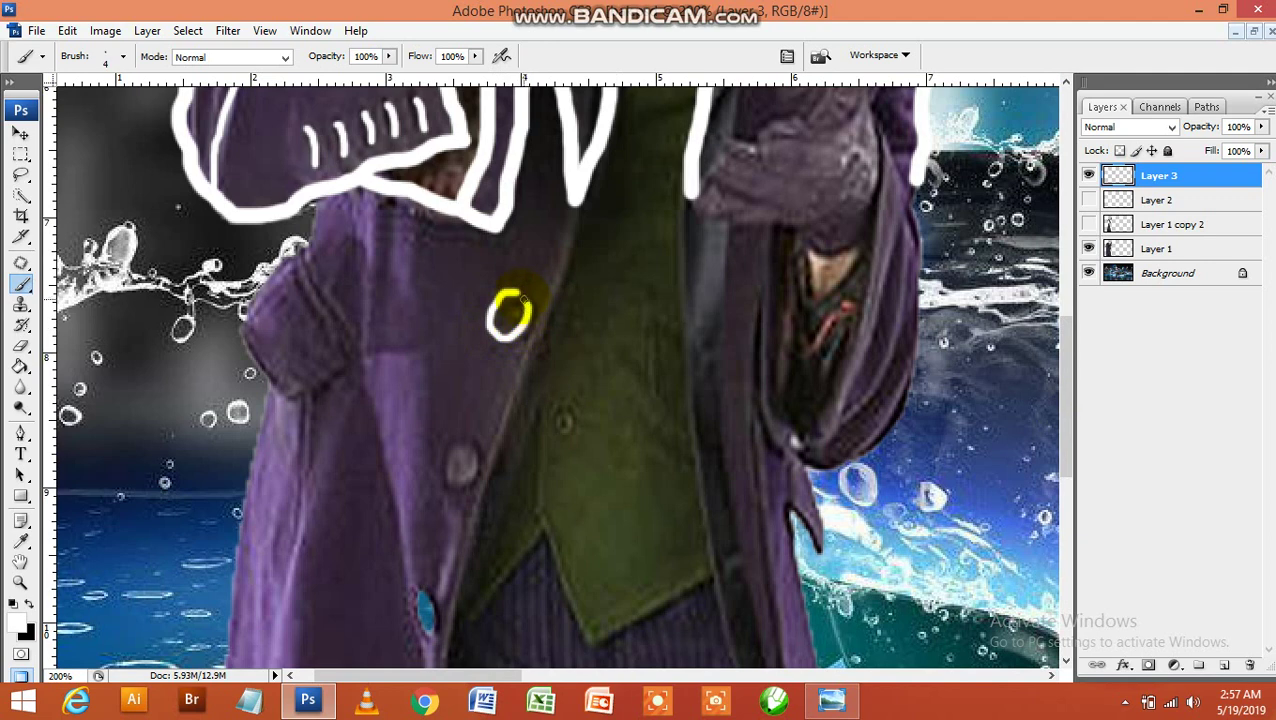
{"action": "left_click", "coordinate": [505, 318]}
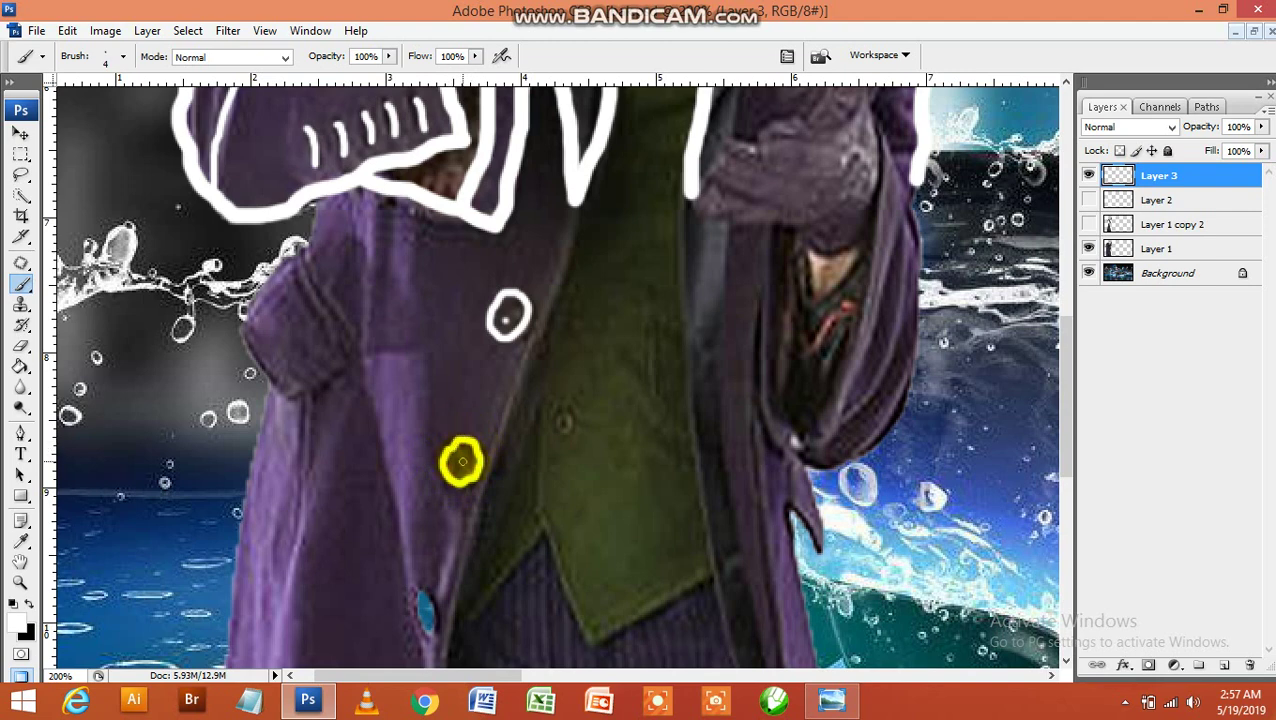
{"action": "mouse_move", "coordinate": [319, 191]}
{"action": "left_mouse_down"}
{"action": "mouse_move", "coordinate": [300, 255]}
{"action": "mouse_move", "coordinate": [360, 350]}
{"action": "left_mouse_up"}
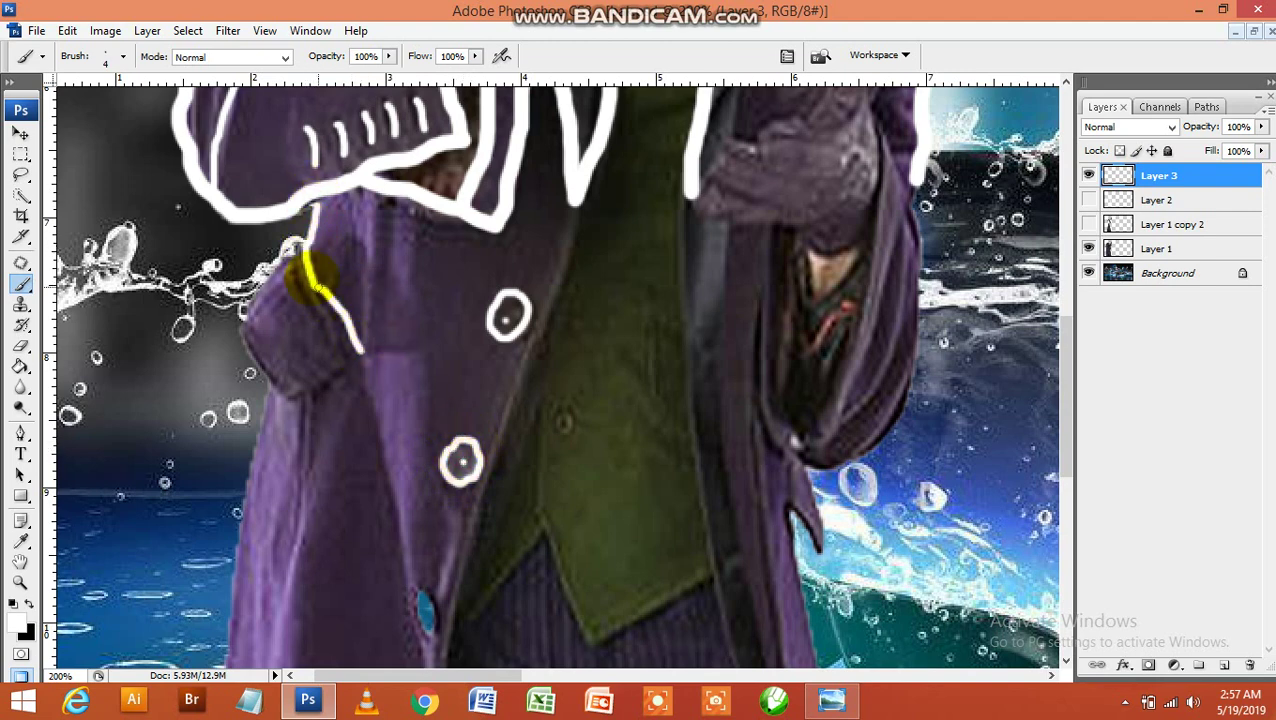
{"action": "left_click_drag", "start_coordinate": [290, 258], "coordinate": [340, 352]}
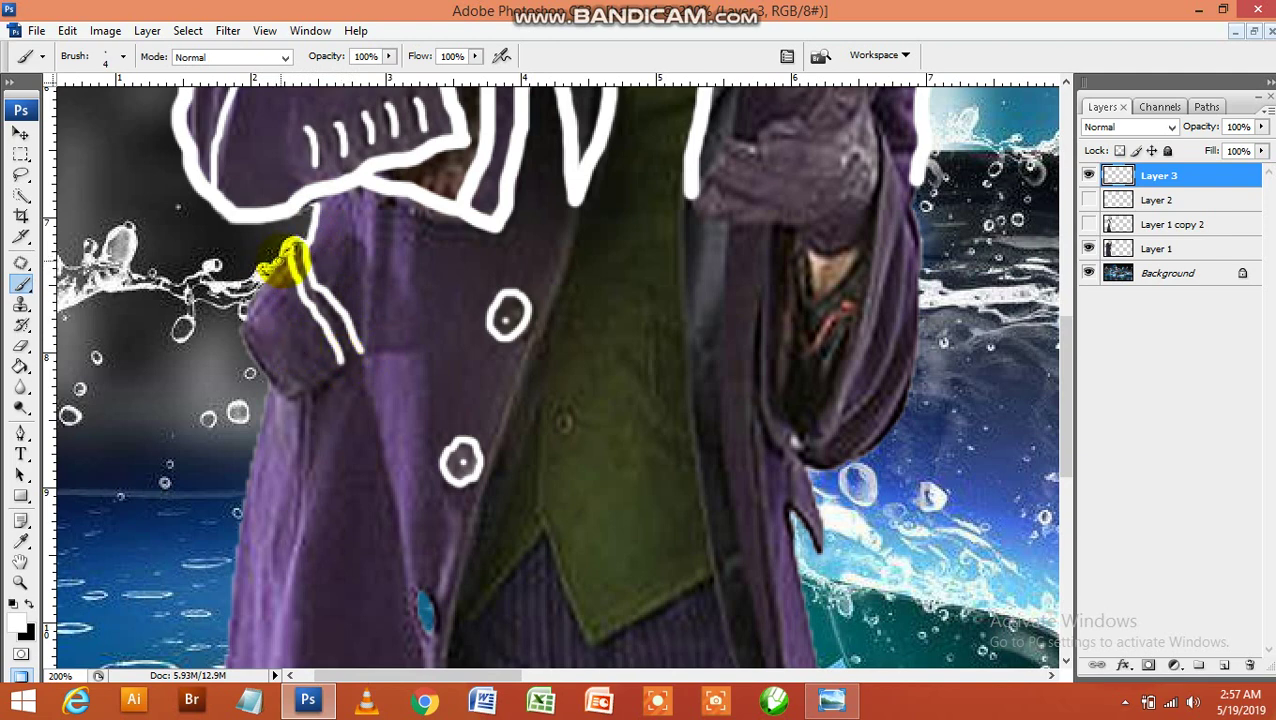
{"action": "left_click_drag", "start_coordinate": [242, 313], "coordinate": [290, 390]}
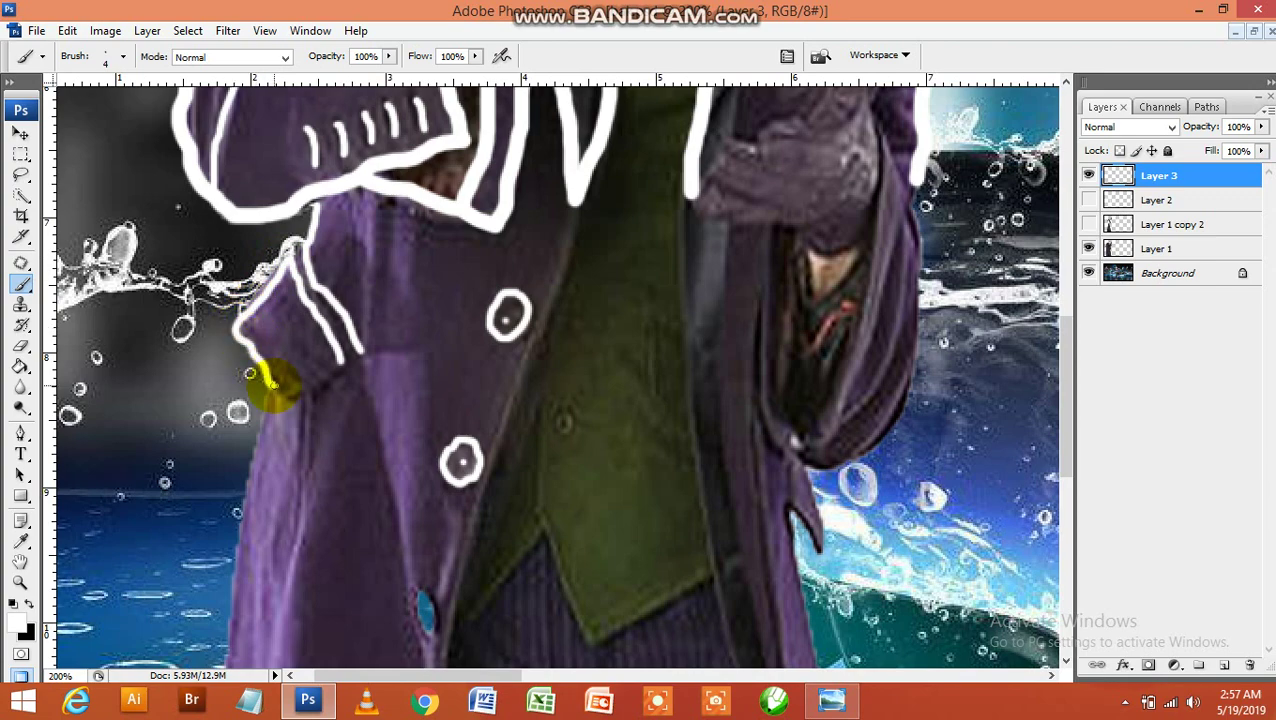
Step: Zoom out and compare the Layer 3 and Layer 2 outlines by toggling their visibility
{"action": "key", "text": "ctrl+minus"}
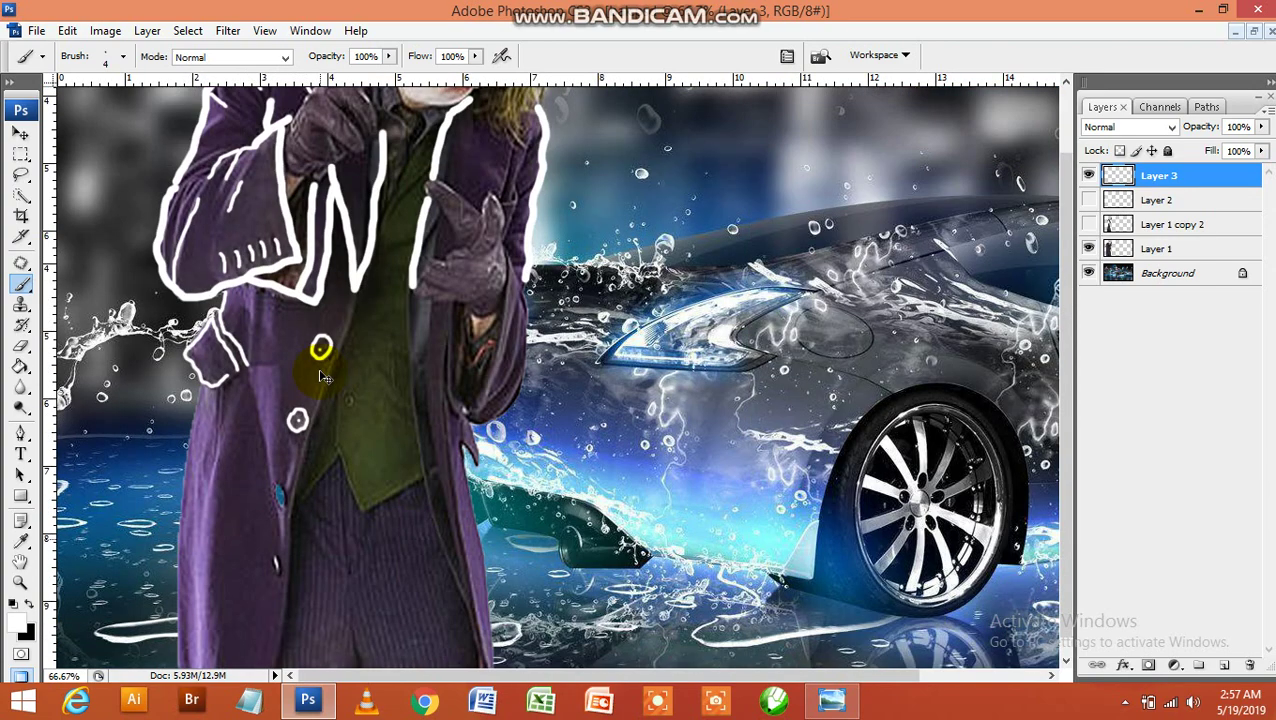
{"action": "key", "text": "ctrl+minus"}
{"action": "key", "text": "ctrl+minus"}
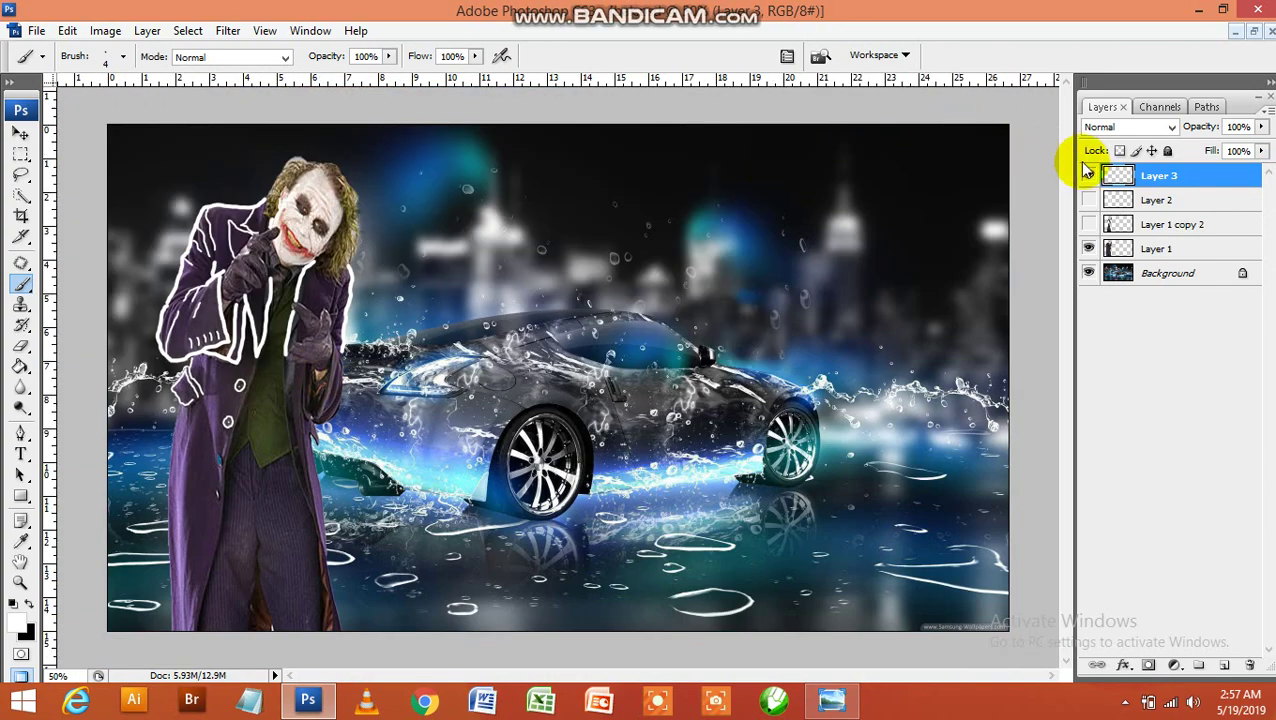
{"action": "left_click", "coordinate": [1089, 175]}
{"action": "left_click", "coordinate": [1089, 200]}
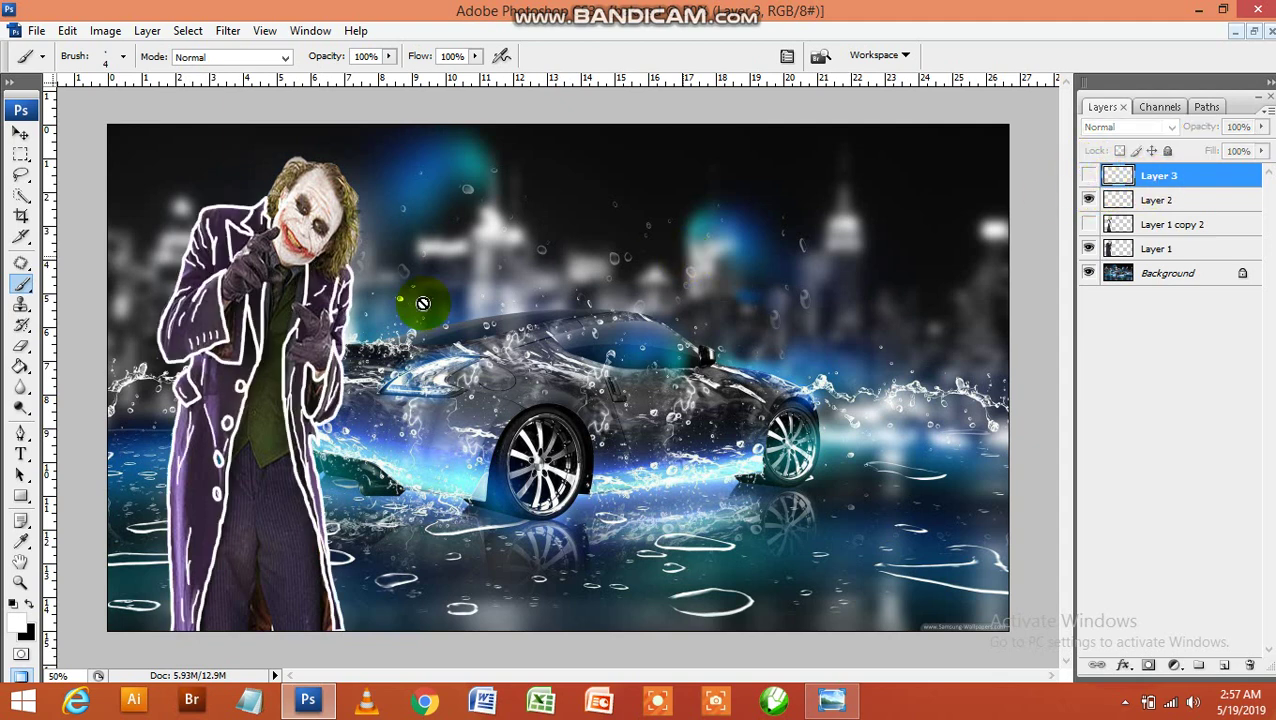
{"action": "left_click", "coordinate": [20, 130]}
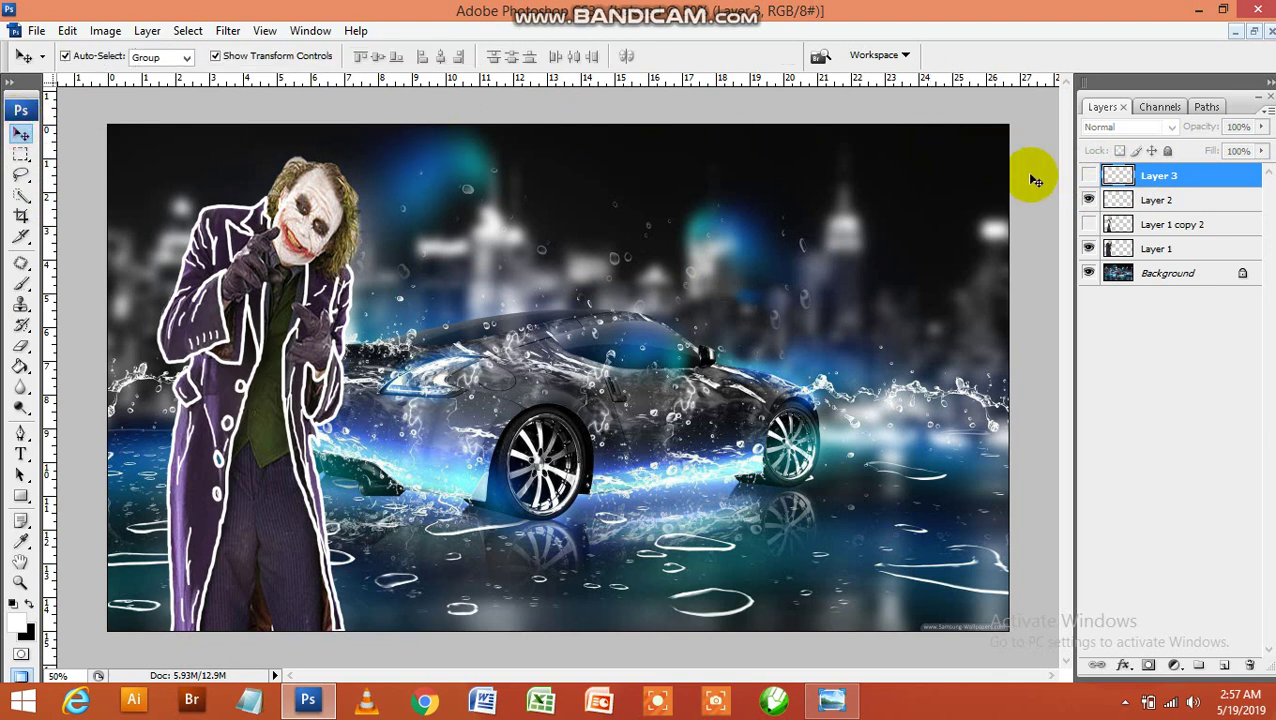
{"action": "left_click", "coordinate": [1088, 175]}
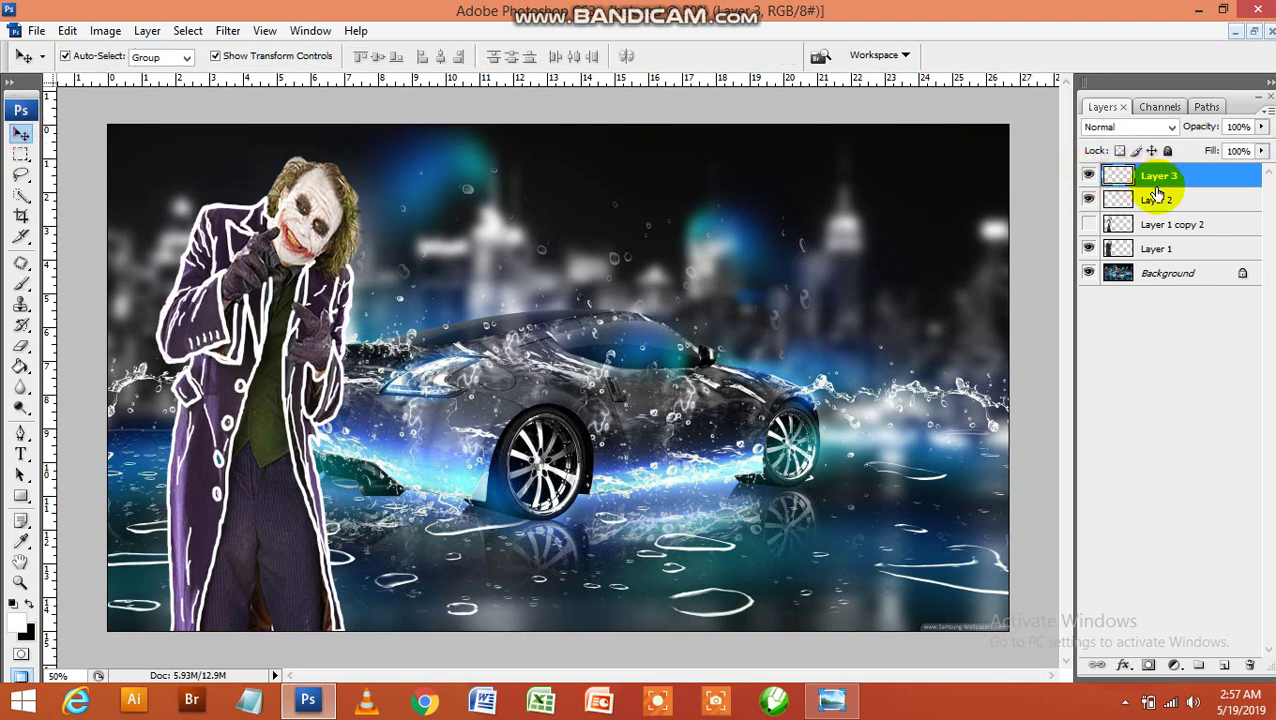
Step: Delete Layer 3, confirming the deletion
{"action": "right_click", "coordinate": [1165, 175]}
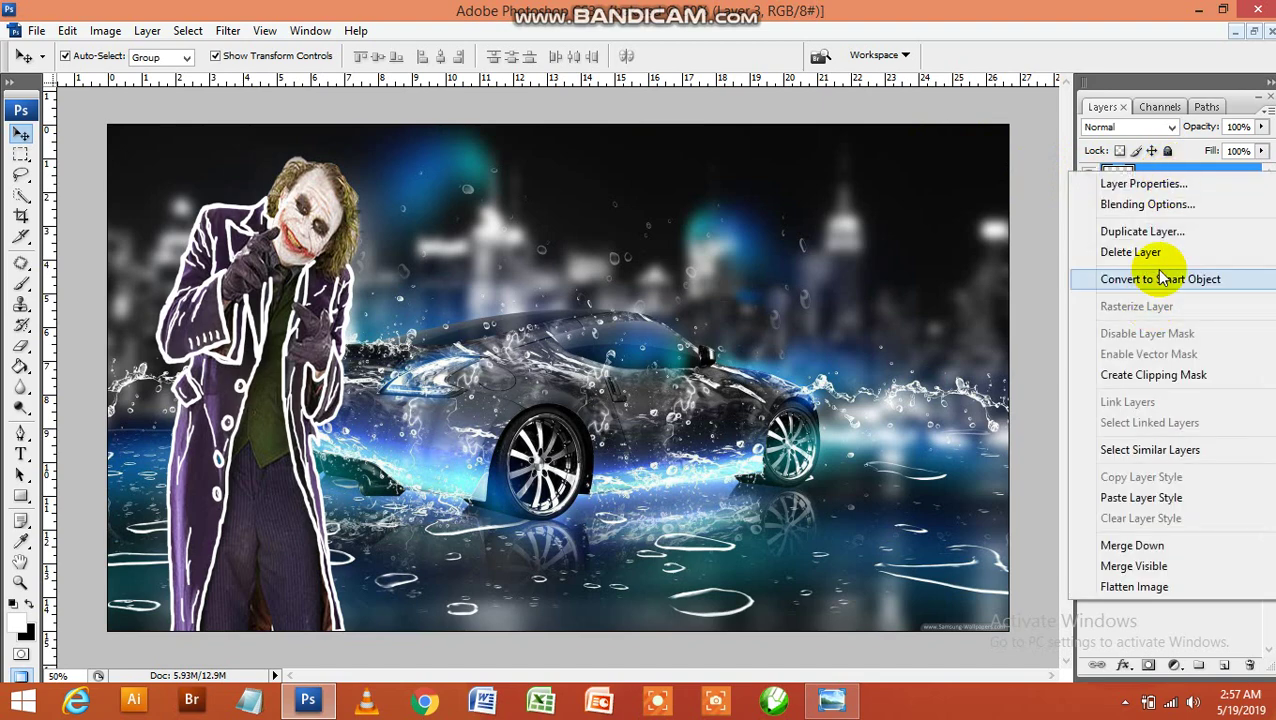
{"action": "left_click", "coordinate": [1162, 254]}
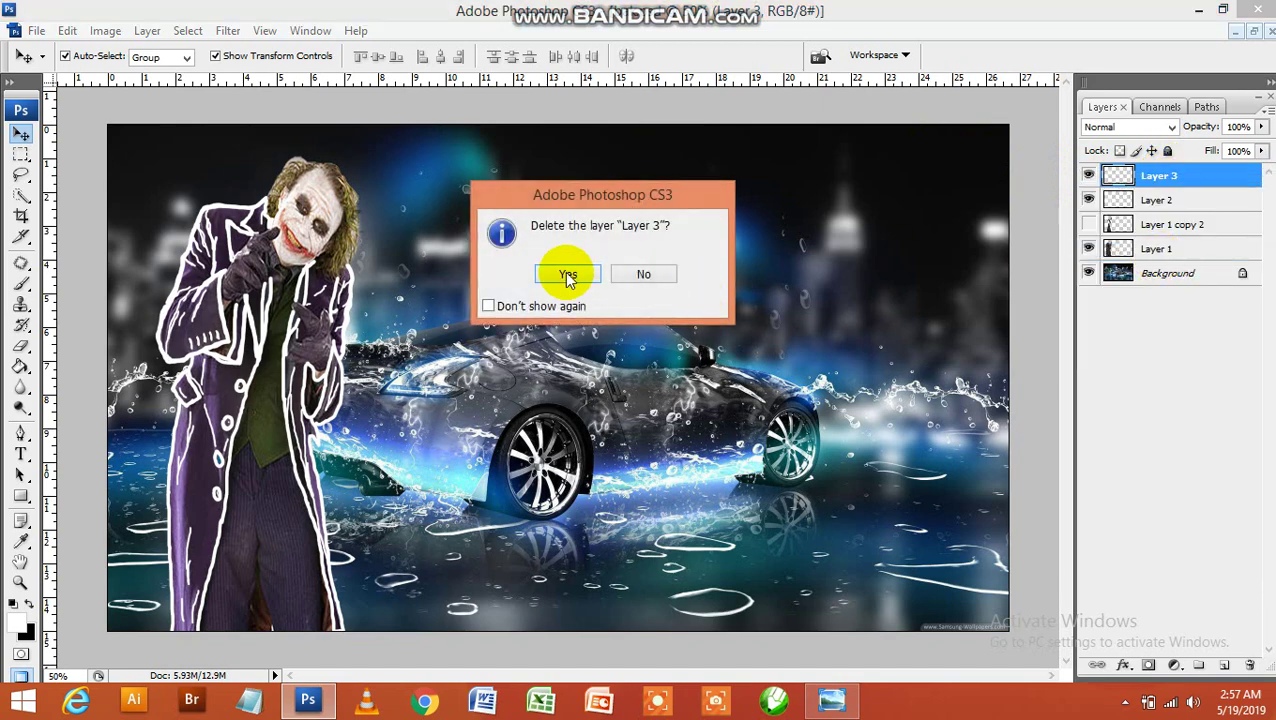
{"action": "left_click", "coordinate": [570, 273]}
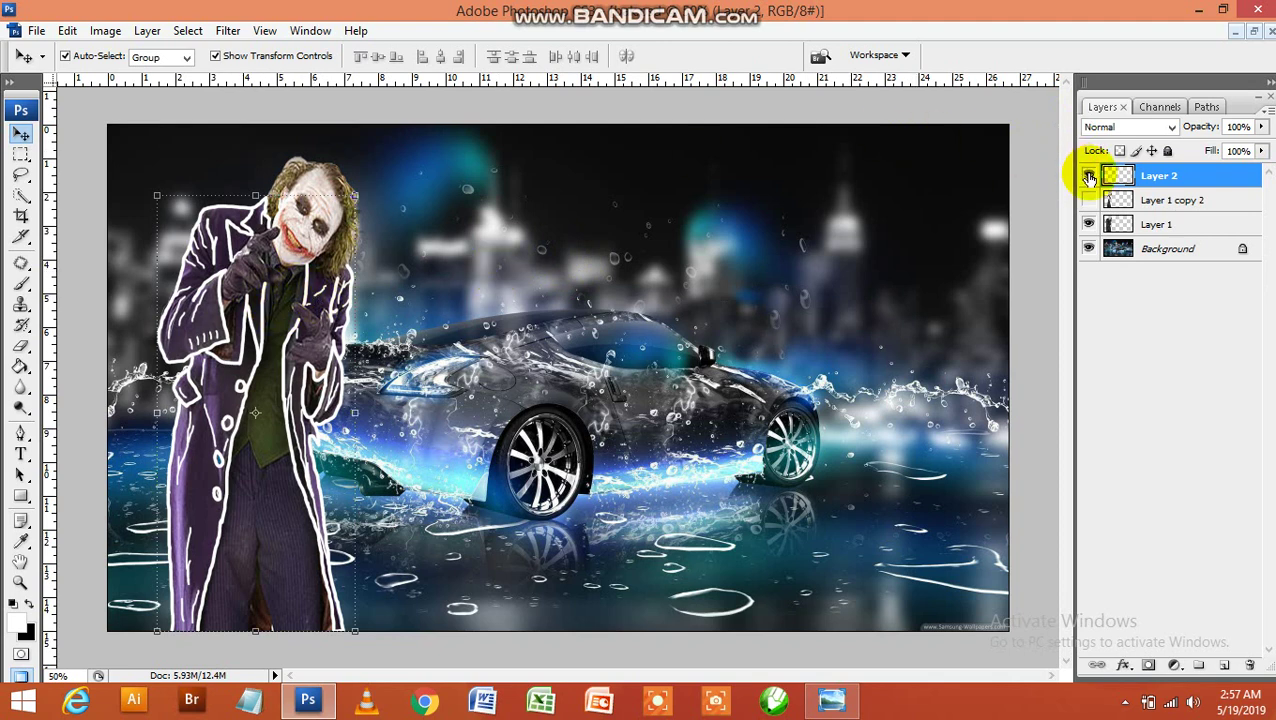
Step: Hide Layer 2 and Layer 1 copy 2, select Layer 1, and zoom onto the shoulder
{"action": "left_click_drag", "start_coordinate": [1089, 177], "coordinate": [1089, 200]}
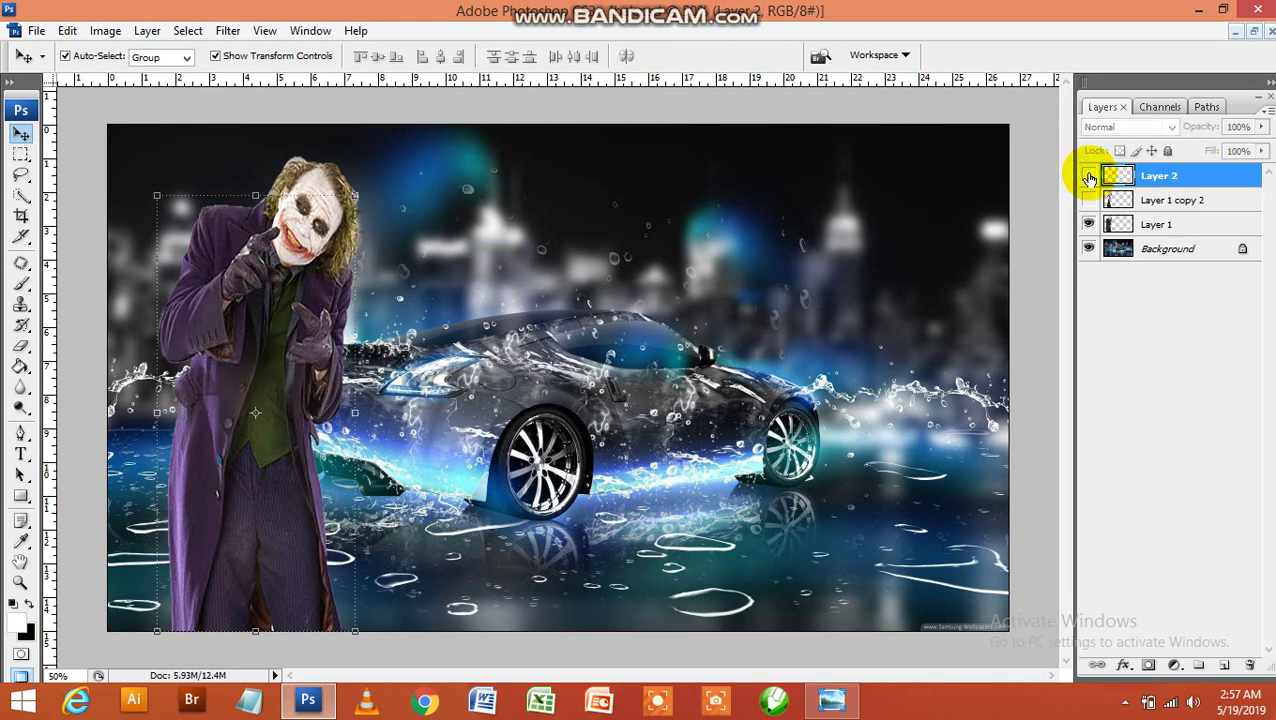
{"action": "left_click", "coordinate": [1153, 228]}
{"action": "left_click", "coordinate": [21, 582]}
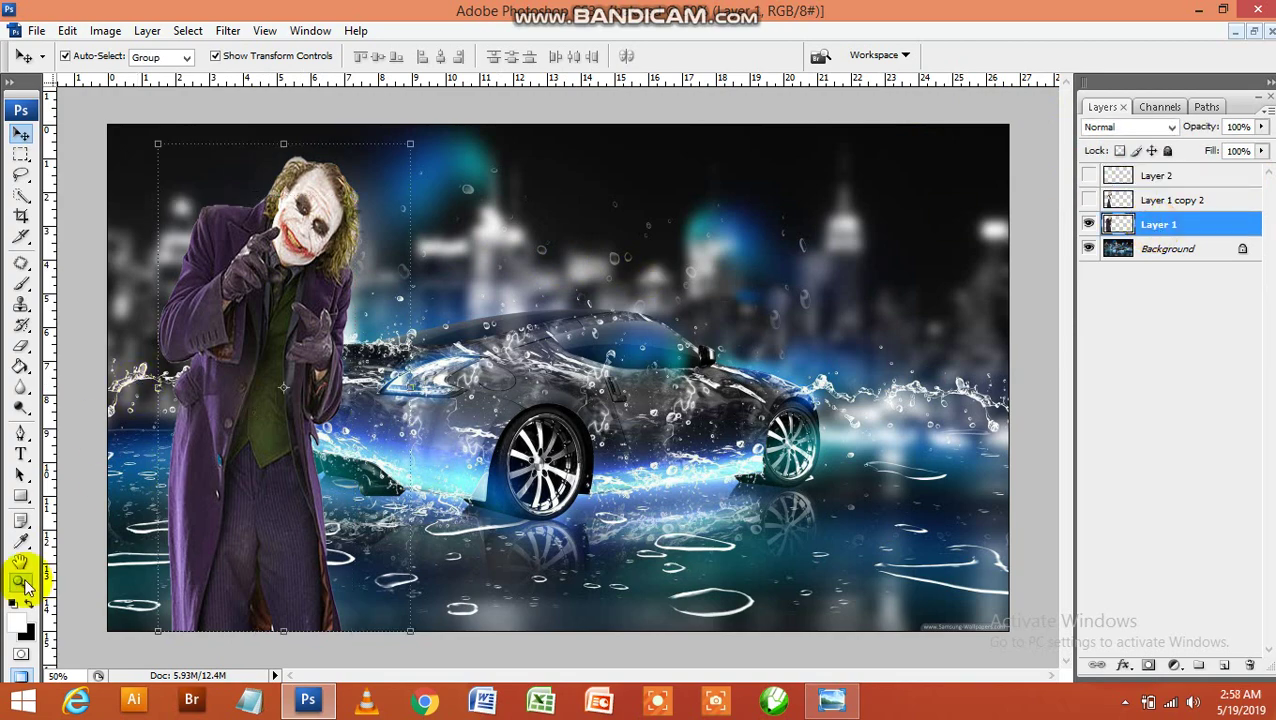
{"action": "left_click", "coordinate": [247, 219]}
{"action": "left_click", "coordinate": [247, 219]}
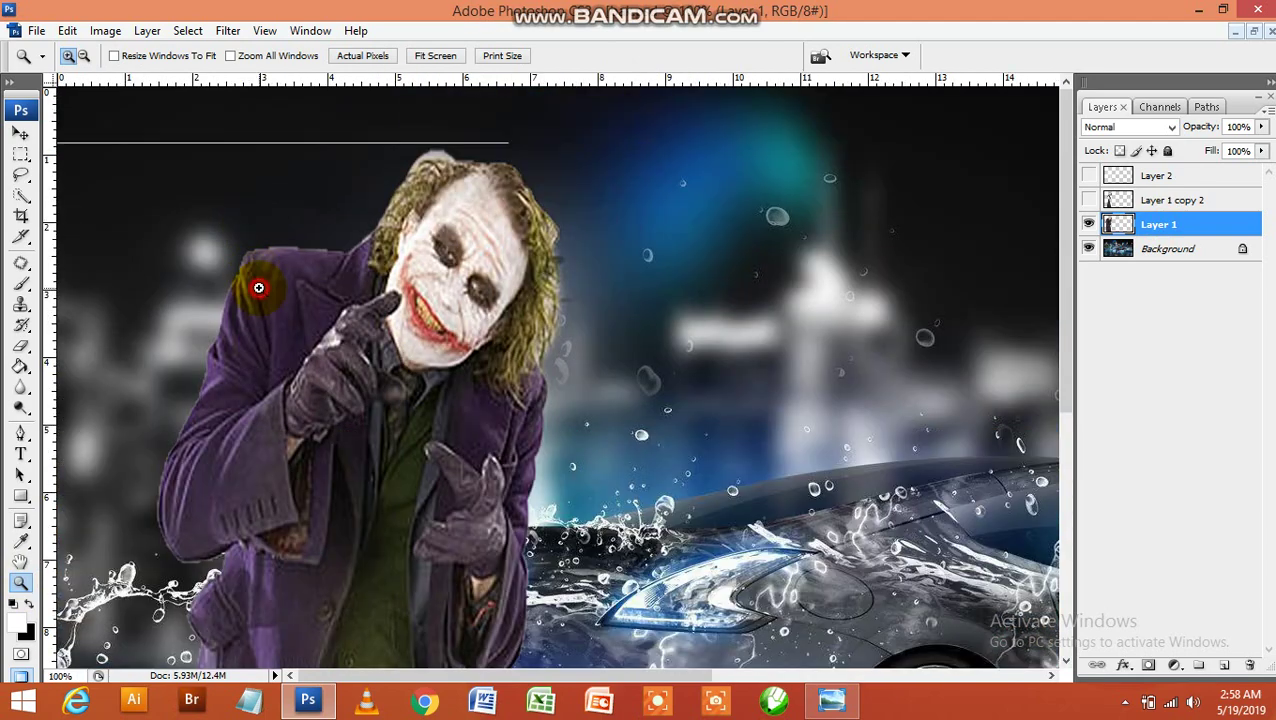
{"action": "left_click", "coordinate": [258, 287]}
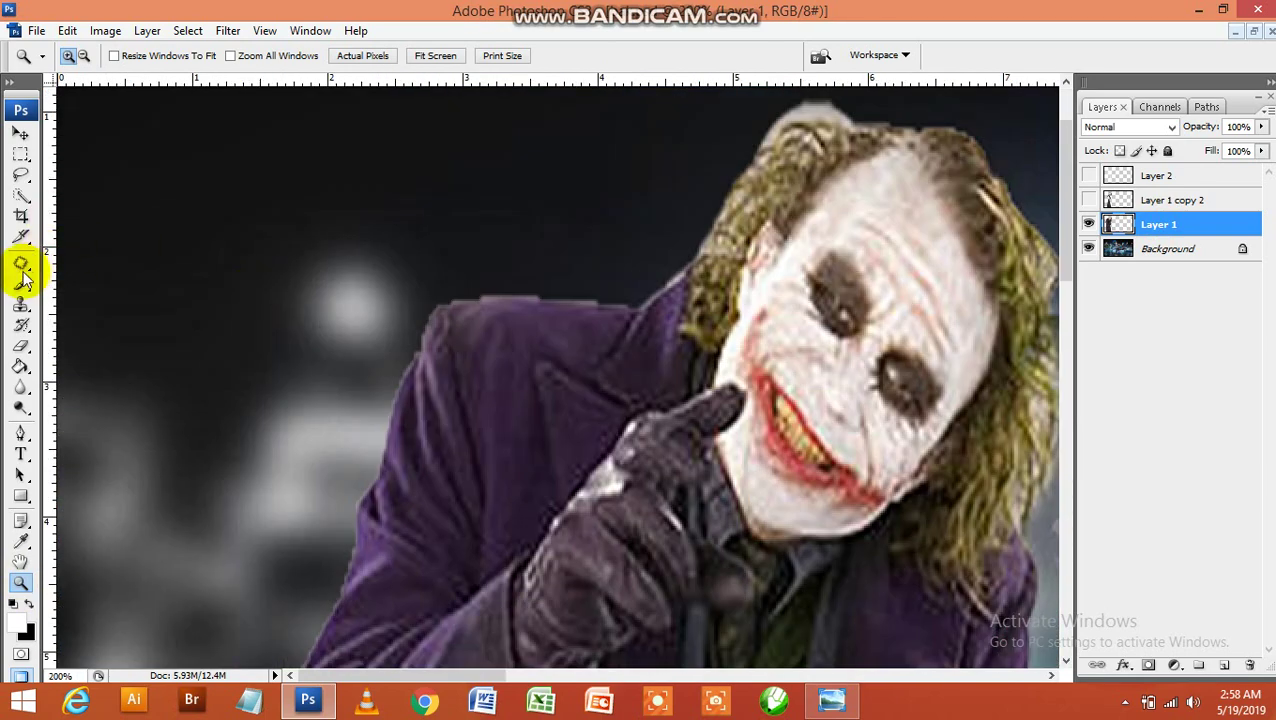
Step: Erase the purple shoulder, sleeve and diagonal strip fragments beside the Joker's face
{"action": "left_click", "coordinate": [20, 345]}
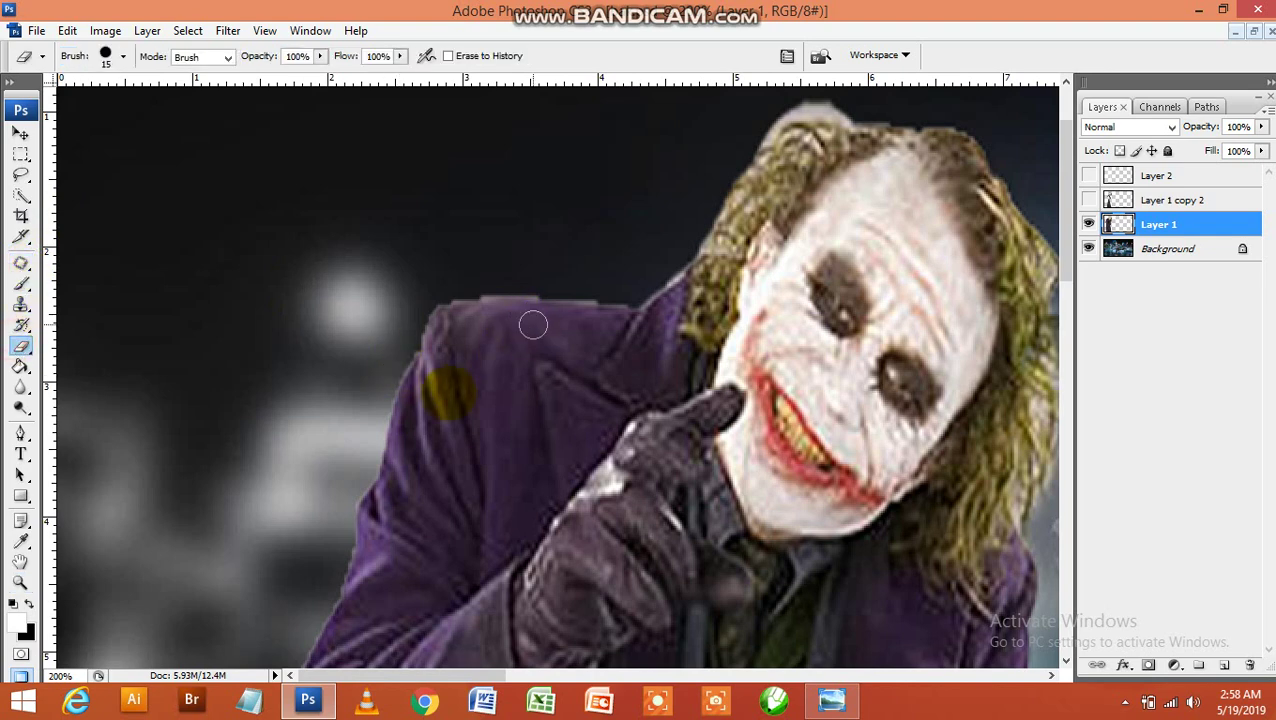
{"action": "mouse_move", "coordinate": [441, 325]}
{"action": "left_mouse_down"}
{"action": "mouse_move", "coordinate": [625, 300]}
{"action": "mouse_move", "coordinate": [665, 271]}
{"action": "mouse_move", "coordinate": [676, 394]}
{"action": "mouse_move", "coordinate": [555, 498]}
{"action": "mouse_move", "coordinate": [527, 541]}
{"action": "mouse_move", "coordinate": [394, 597]}
{"action": "mouse_move", "coordinate": [450, 315]}
{"action": "mouse_move", "coordinate": [470, 407]}
{"action": "mouse_move", "coordinate": [359, 601]}
{"action": "mouse_move", "coordinate": [402, 555]}
{"action": "mouse_move", "coordinate": [490, 513]}
{"action": "mouse_move", "coordinate": [427, 570]}
{"action": "mouse_move", "coordinate": [535, 487]}
{"action": "mouse_move", "coordinate": [641, 327]}
{"action": "mouse_move", "coordinate": [484, 393]}
{"action": "mouse_move", "coordinate": [428, 310]}
{"action": "left_mouse_up"}
{"action": "mouse_move", "coordinate": [473, 357]}
{"action": "left_mouse_down"}
{"action": "mouse_move", "coordinate": [533, 279]}
{"action": "mouse_move", "coordinate": [584, 313]}
{"action": "mouse_move", "coordinate": [534, 329]}
{"action": "left_mouse_up"}
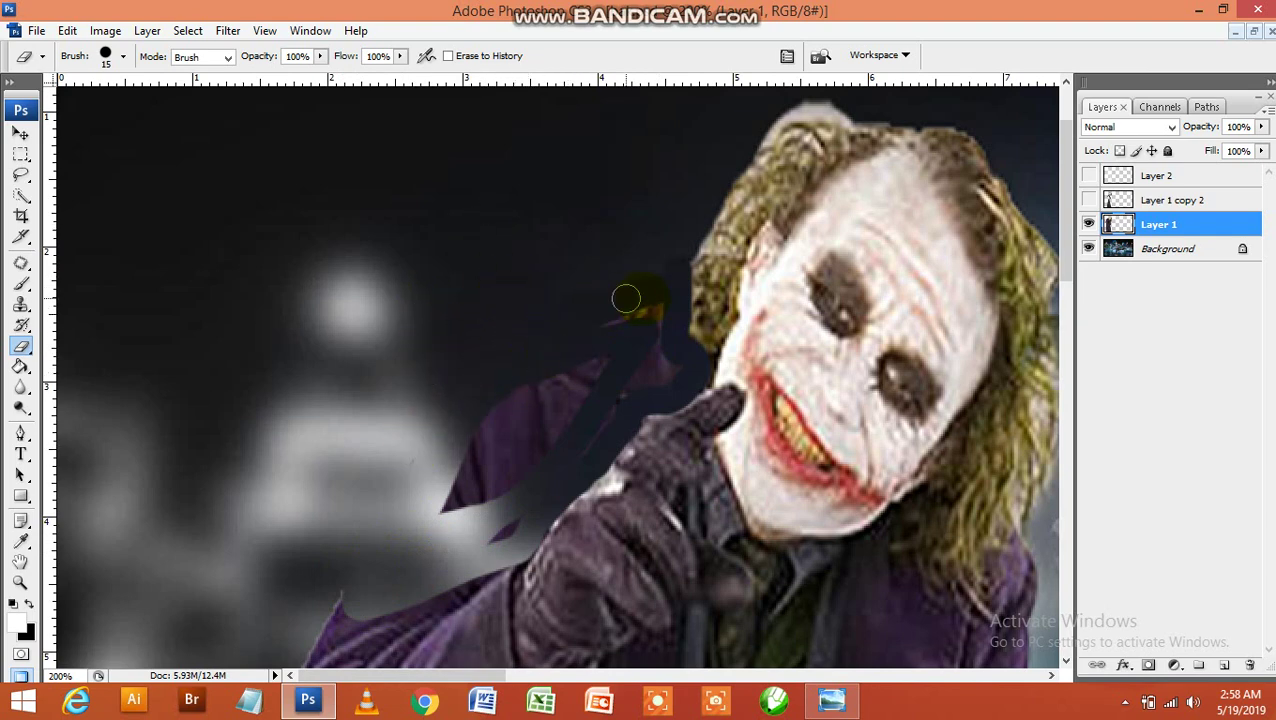
{"action": "left_click_drag", "start_coordinate": [658, 298], "coordinate": [686, 346]}
{"action": "mouse_move", "coordinate": [561, 477]}
{"action": "left_mouse_down"}
{"action": "mouse_move", "coordinate": [484, 541]}
{"action": "mouse_move", "coordinate": [612, 336]}
{"action": "mouse_move", "coordinate": [573, 371]}
{"action": "left_mouse_up"}
{"action": "mouse_move", "coordinate": [609, 311]}
{"action": "left_mouse_down"}
{"action": "mouse_move", "coordinate": [490, 450]}
{"action": "mouse_move", "coordinate": [464, 441]}
{"action": "mouse_move", "coordinate": [513, 390]}
{"action": "mouse_move", "coordinate": [478, 483]}
{"action": "left_mouse_up"}
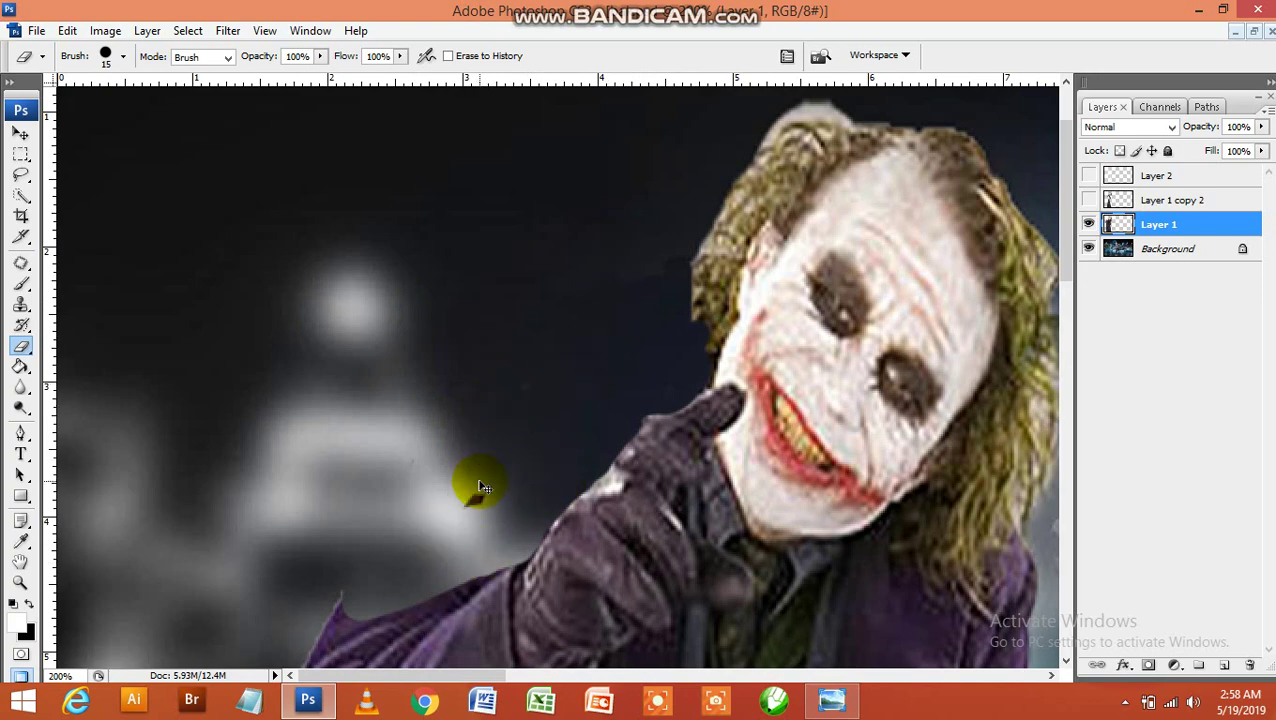
{"action": "key", "text": "ctrl+minus"}
{"action": "key", "text": "ctrl+minus"}
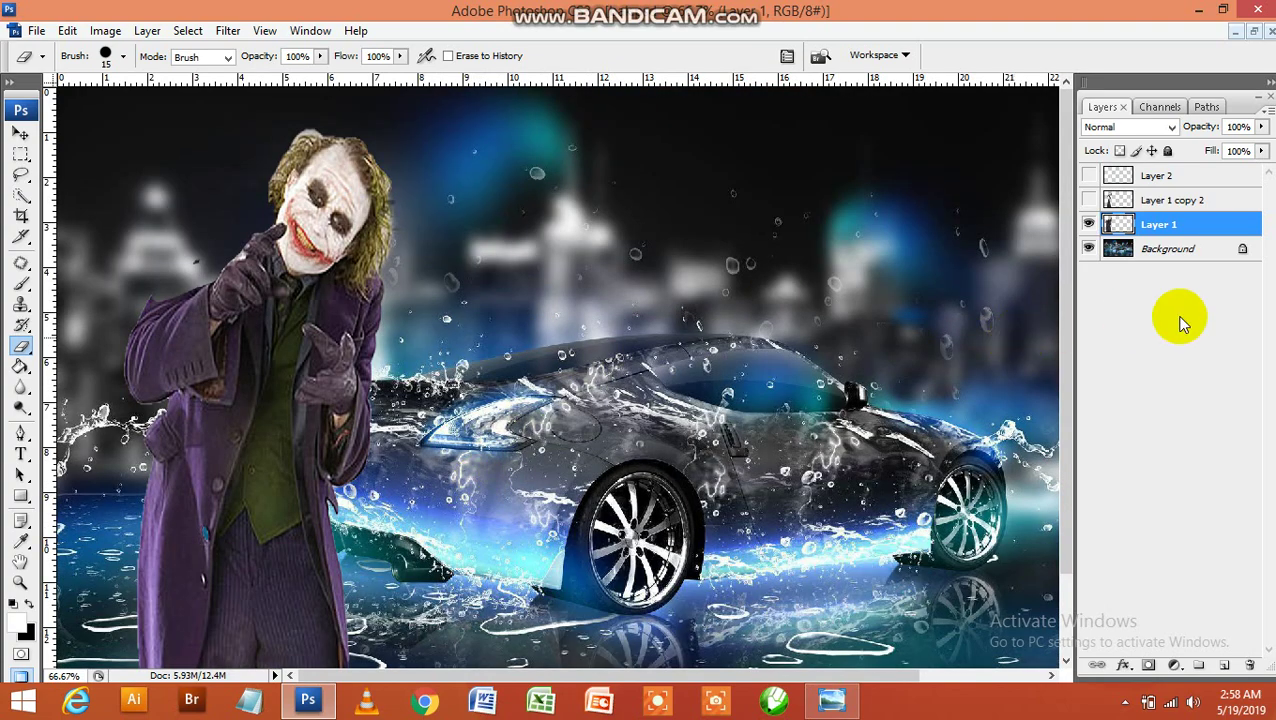
Step: Delete Layer 1 from the layer stack
{"action": "right_click", "coordinate": [1218, 234]}
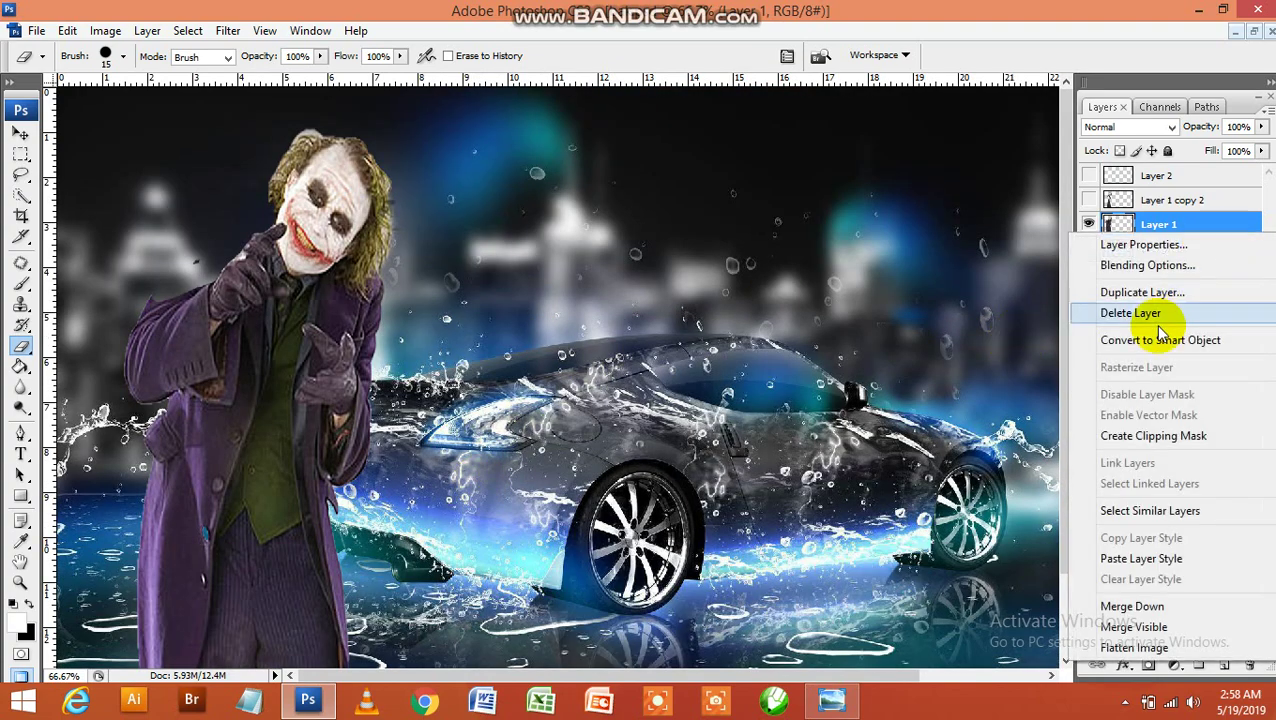
{"action": "left_click", "coordinate": [1157, 314]}
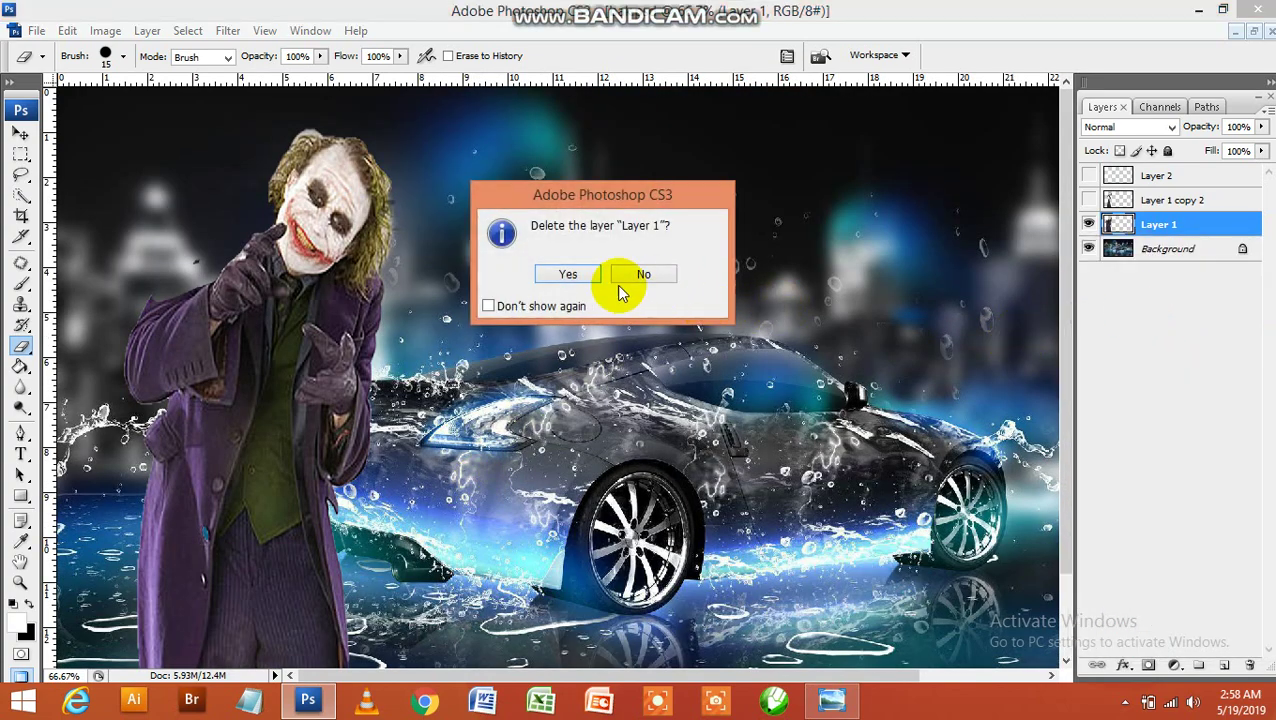
{"action": "left_click", "coordinate": [587, 277]}
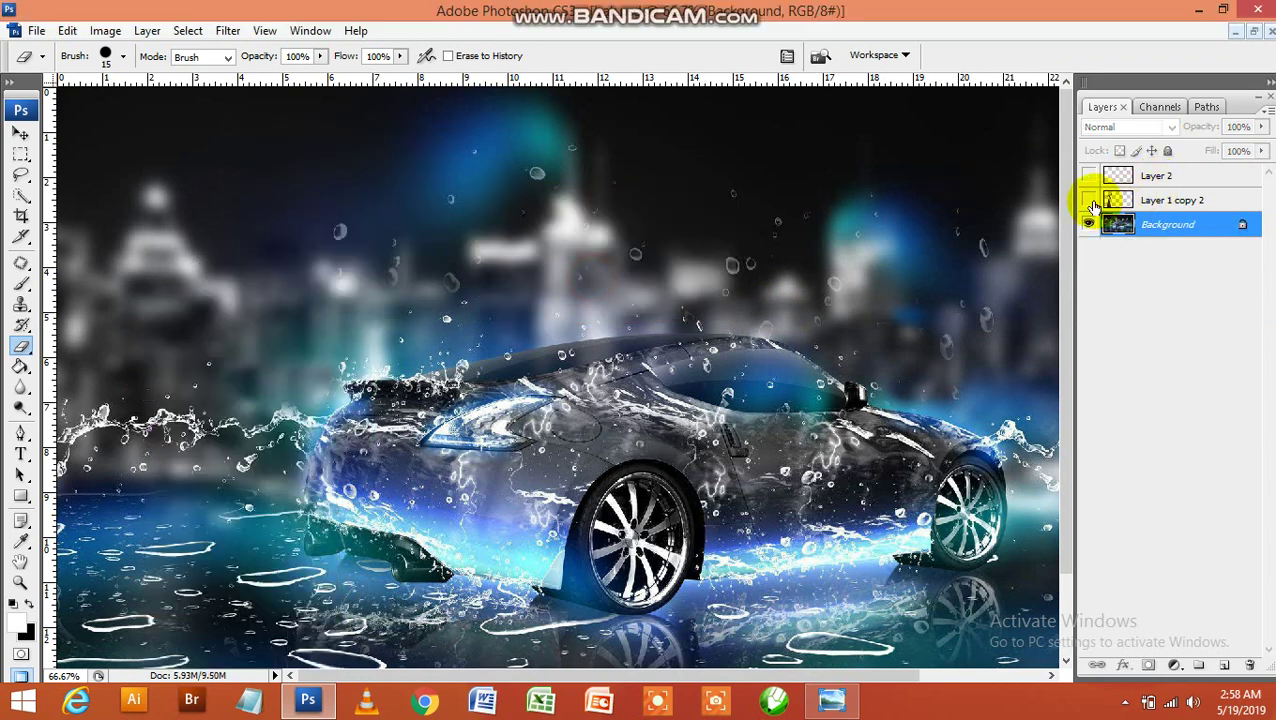
Step: Make Layer 1 copy 2 and Layer 2 visible, then zoom out to see the whole image
{"action": "left_click", "coordinate": [1088, 200]}
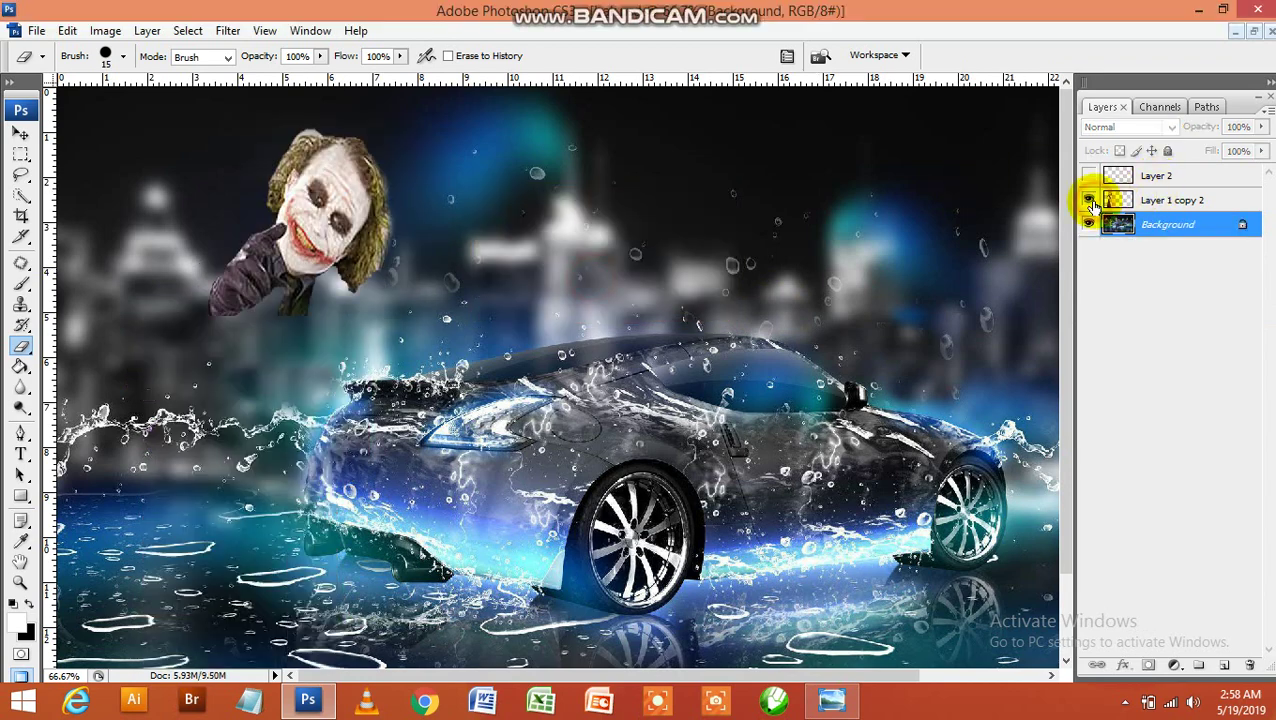
{"action": "left_click", "coordinate": [21, 138]}
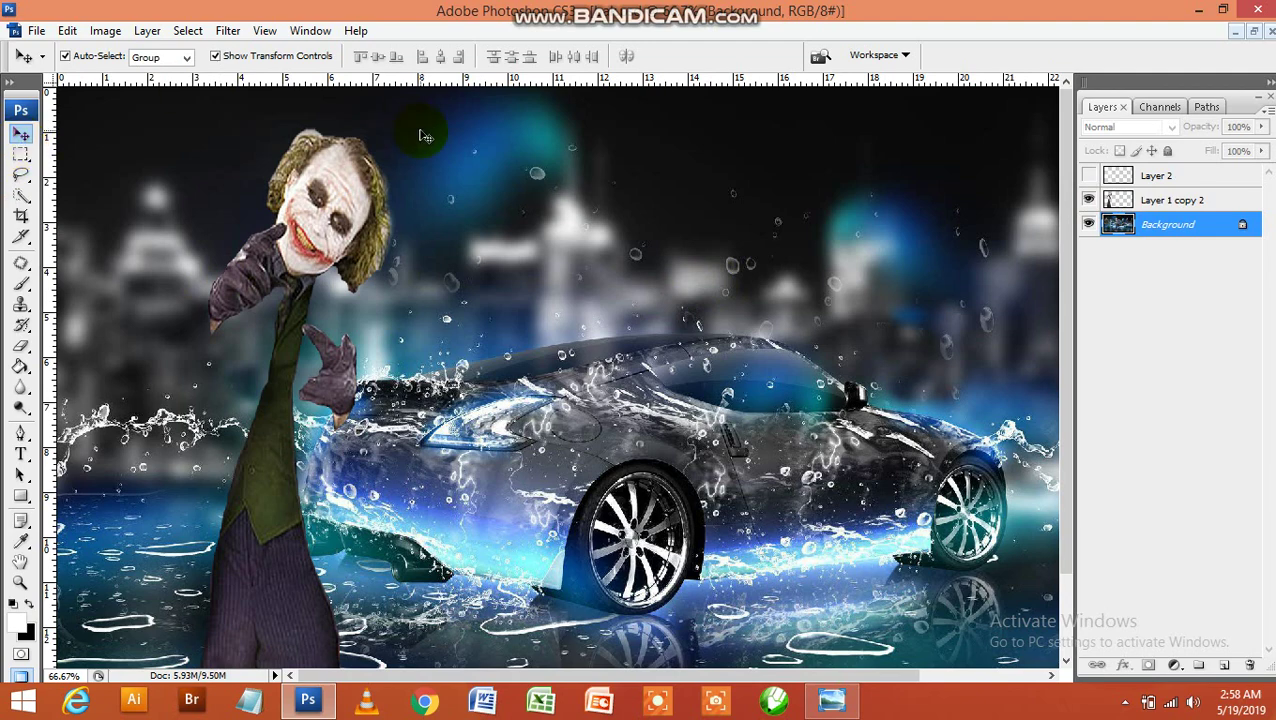
{"action": "left_click", "coordinate": [1089, 176]}
{"action": "key", "text": "ctrl+minus"}
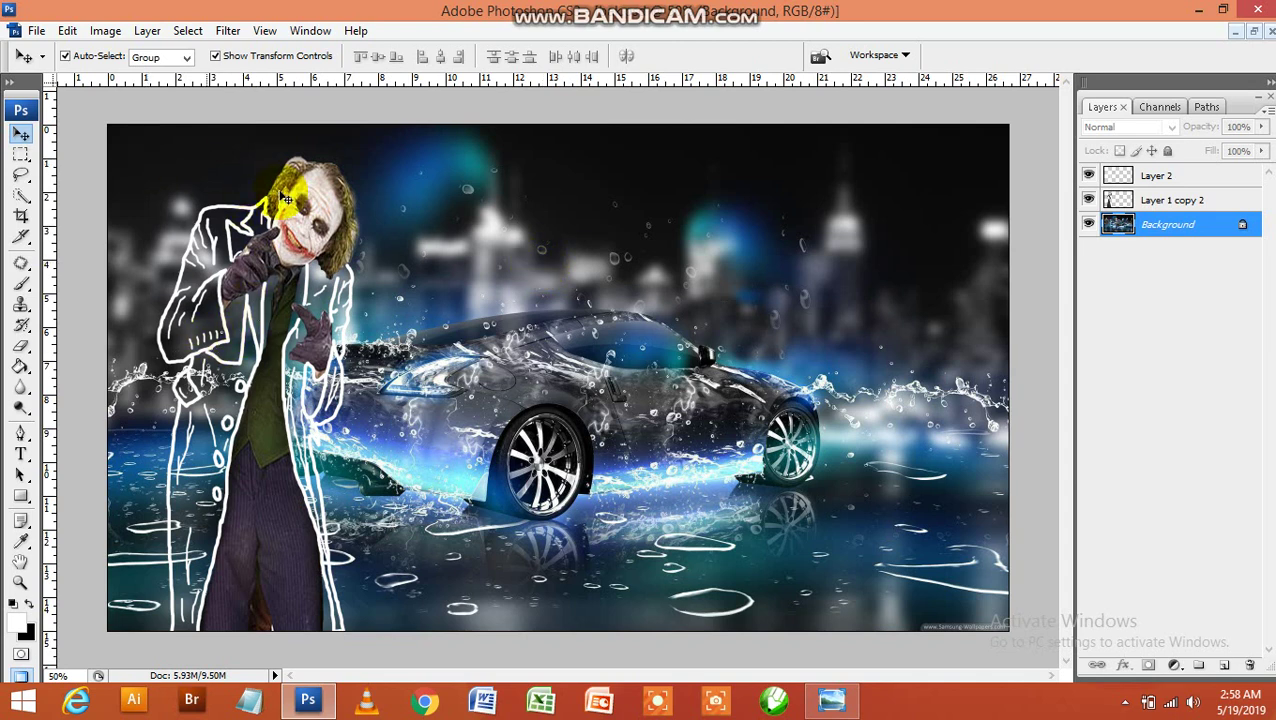
Step: Merge Layer 2 with Layer 1 copy 2 and drag the merged Joker toward the canvas centre
{"action": "left_click", "coordinate": [1155, 178]}
{"action": "left_click", "coordinate": [1155, 200], "text": "shift"}
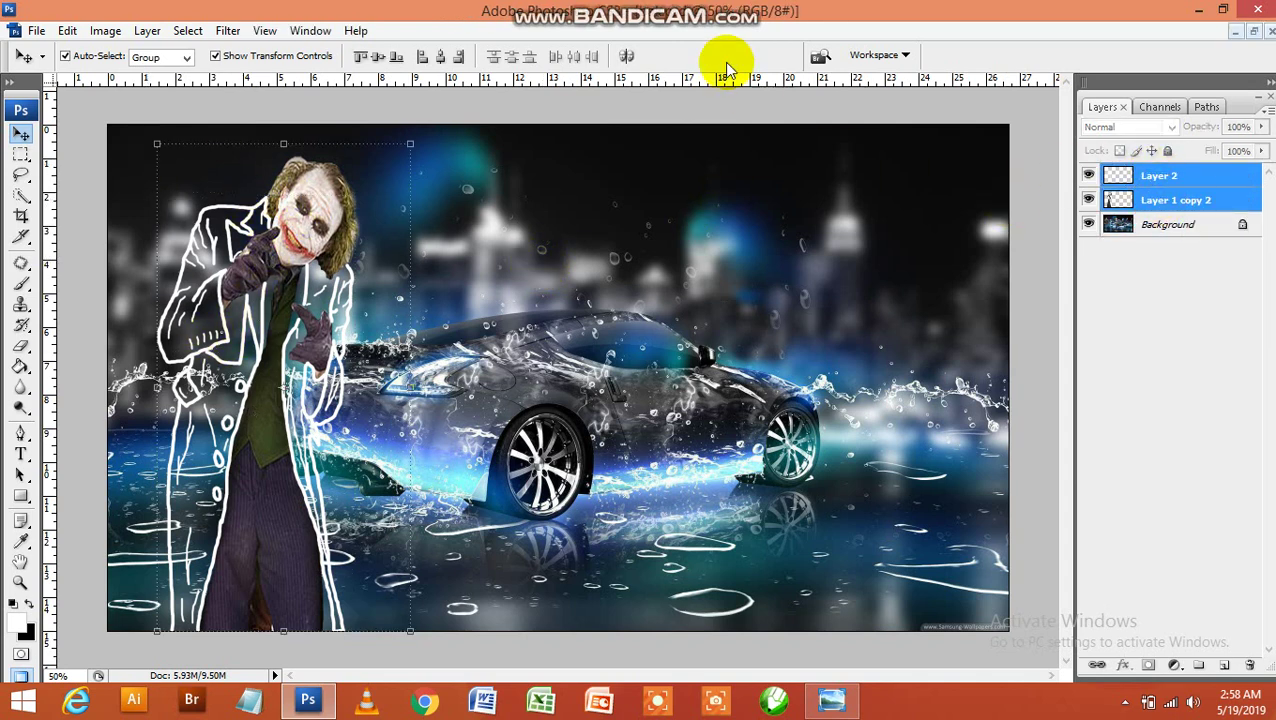
{"action": "left_click", "coordinate": [159, 36]}
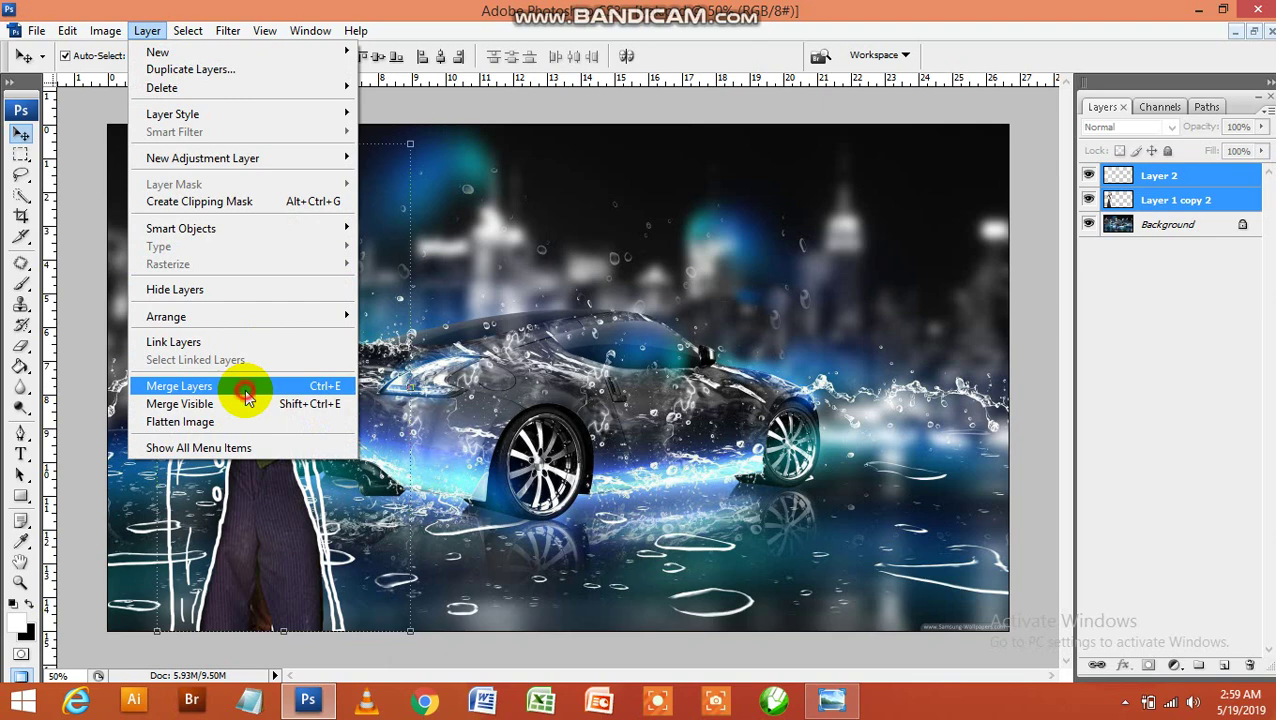
{"action": "left_click", "coordinate": [245, 390]}
{"action": "mouse_move", "coordinate": [315, 205]}
{"action": "left_mouse_down"}
{"action": "mouse_move", "coordinate": [471, 172]}
{"action": "mouse_move", "coordinate": [787, 190]}
{"action": "mouse_move", "coordinate": [923, 216]}
{"action": "mouse_move", "coordinate": [663, 226]}
{"action": "mouse_move", "coordinate": [352, 207]}
{"action": "mouse_move", "coordinate": [452, 225]}
{"action": "left_mouse_up"}
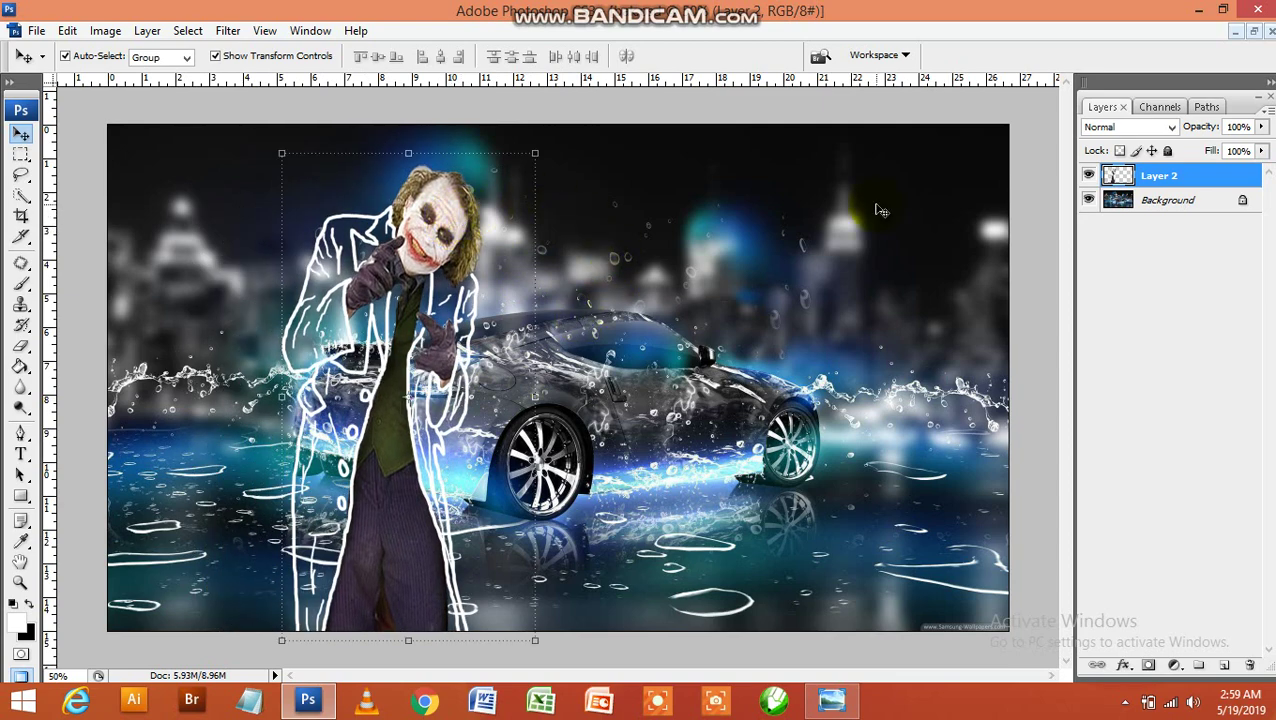
Step: Open the sam 1 sample, page through two more sample images, then close the viewer
{"action": "left_click", "coordinate": [1198, 9]}
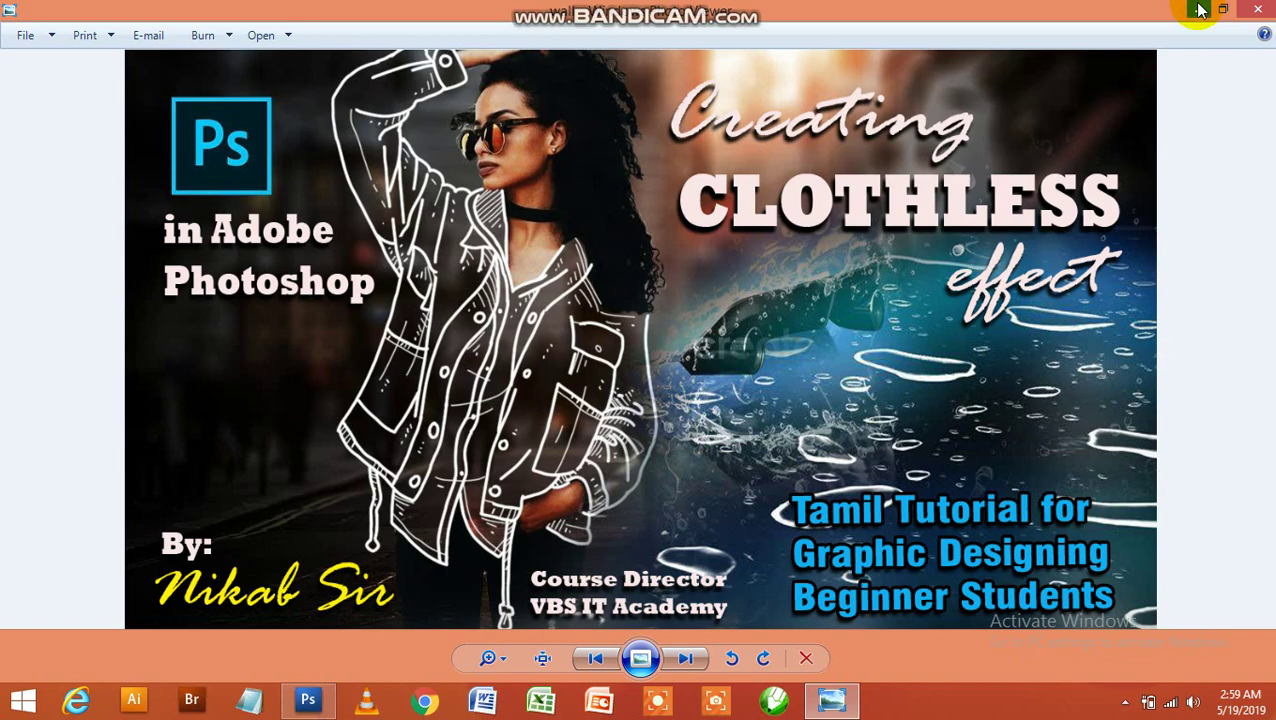
{"action": "left_click", "coordinate": [1198, 9]}
{"action": "double_click", "coordinate": [1155, 114]}
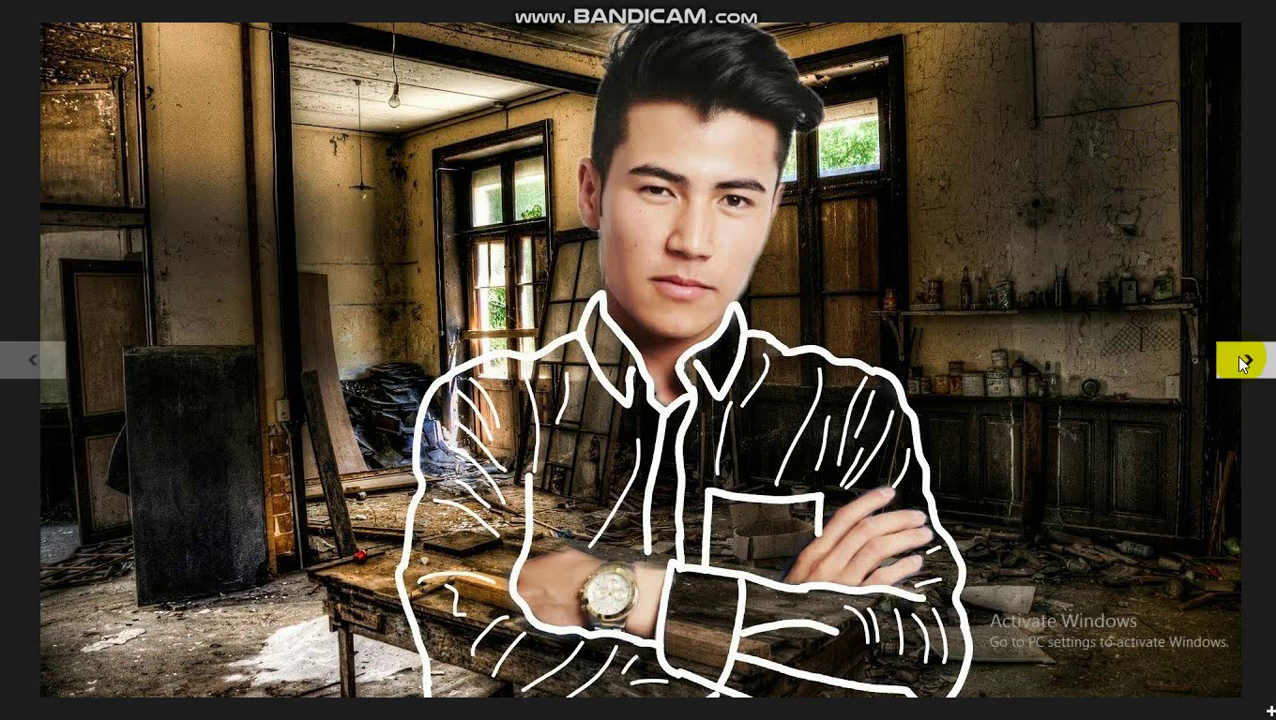
{"action": "left_click", "coordinate": [1240, 364]}
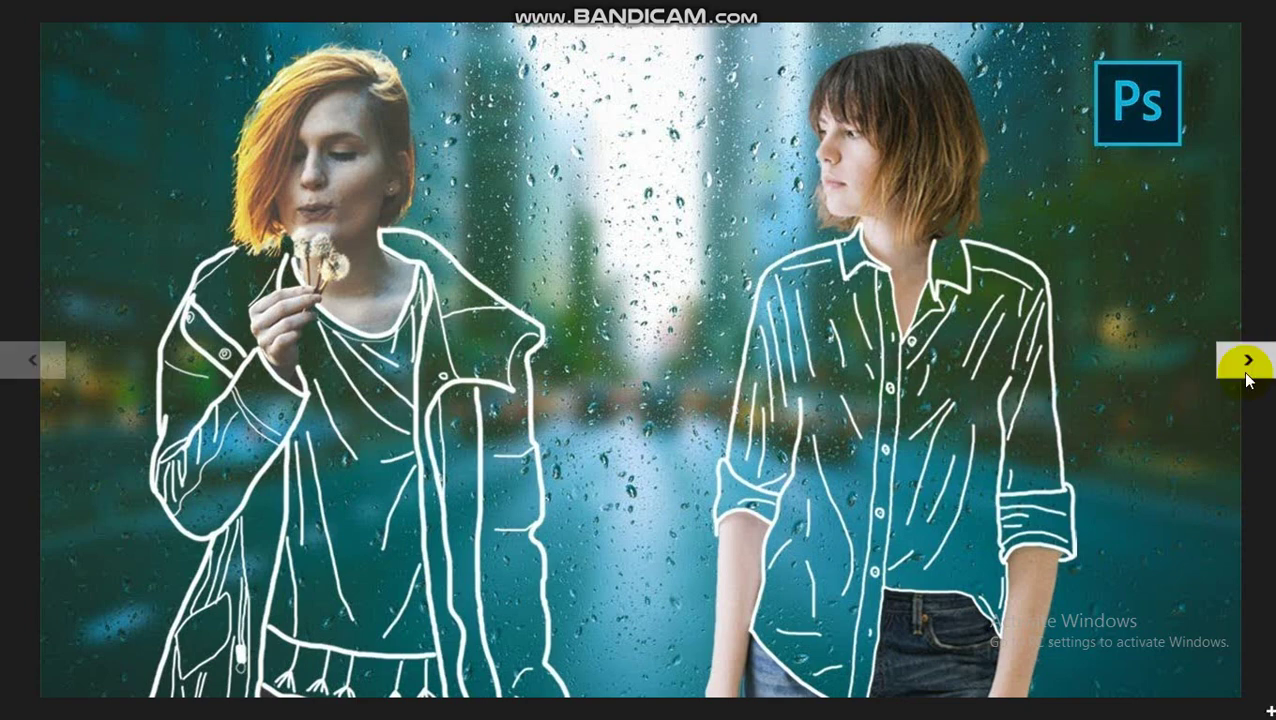
{"action": "left_click", "coordinate": [1247, 372]}
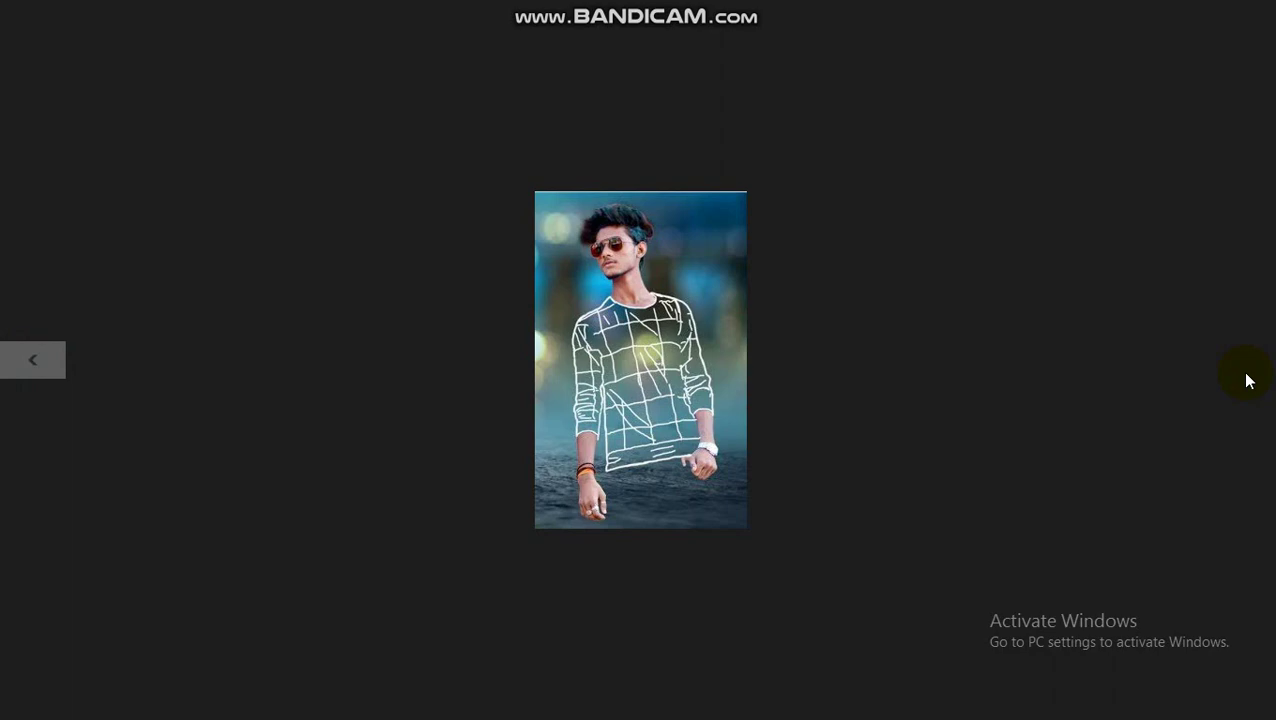
{"action": "key", "text": "alt+F4"}
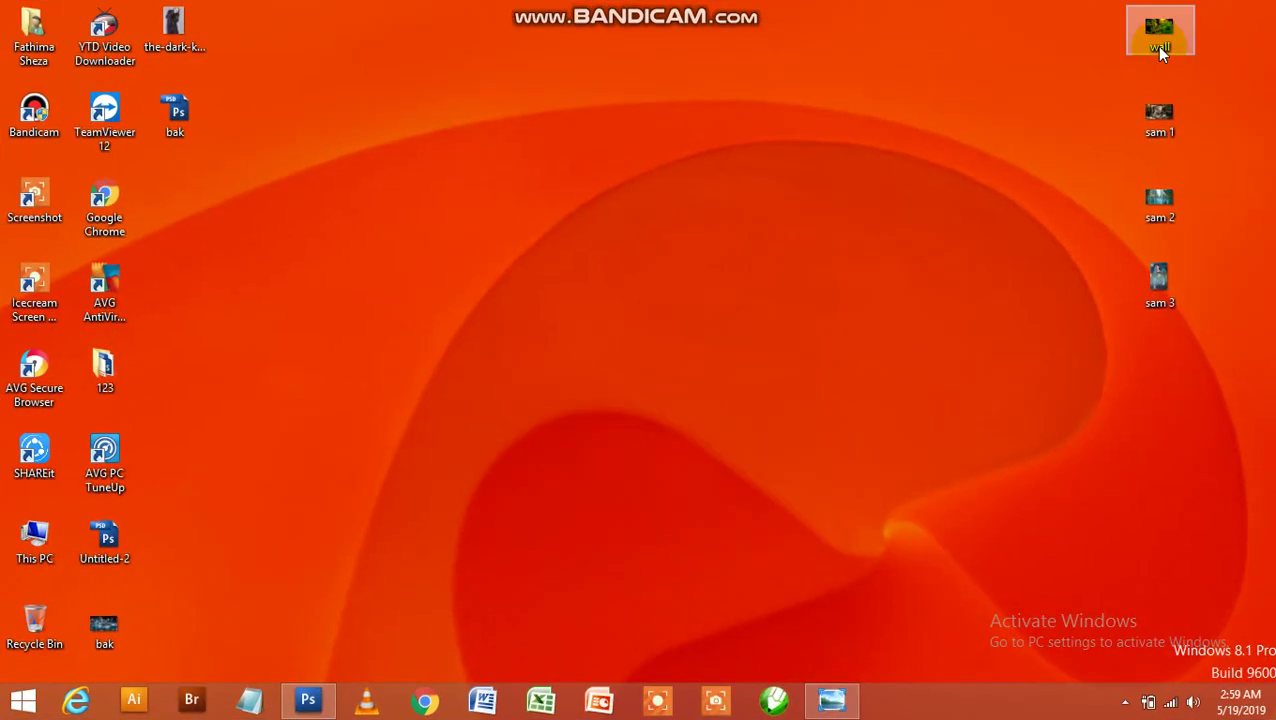
Step: Open the 'Creating CLOTHLESS effect in Adobe Photoshop' title image from the desktop
{"action": "double_click", "coordinate": [1155, 46]}
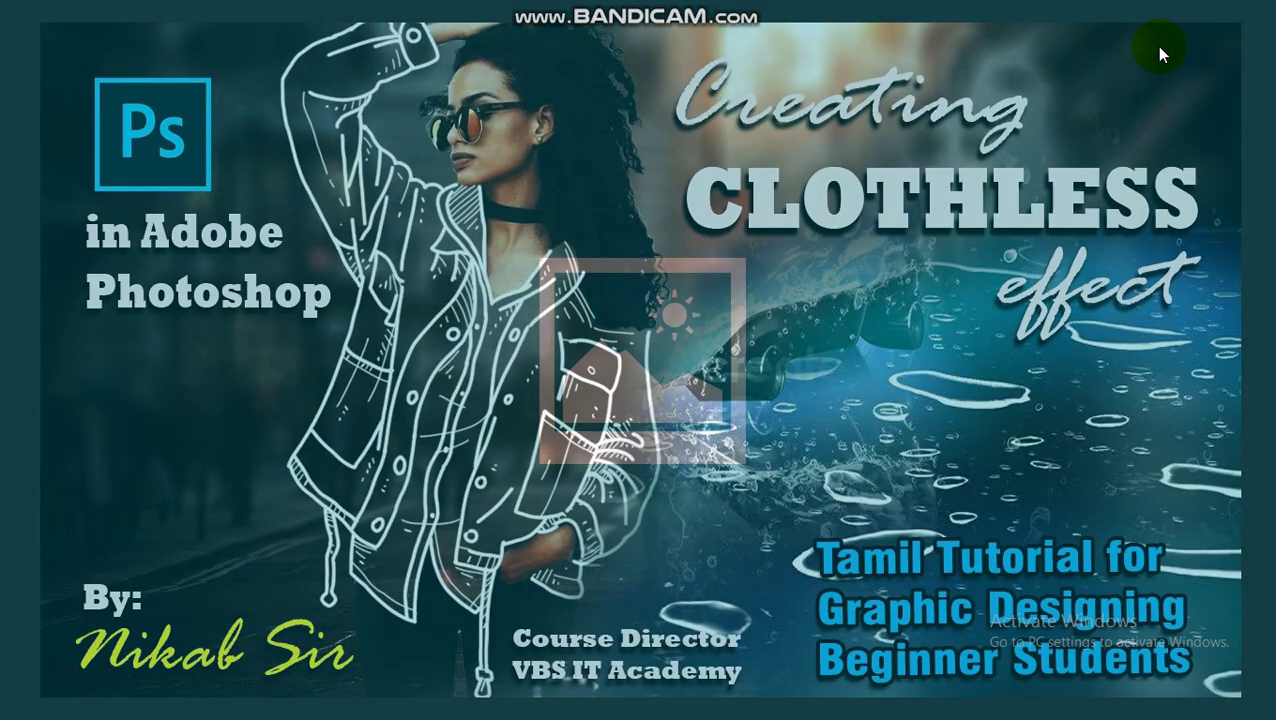